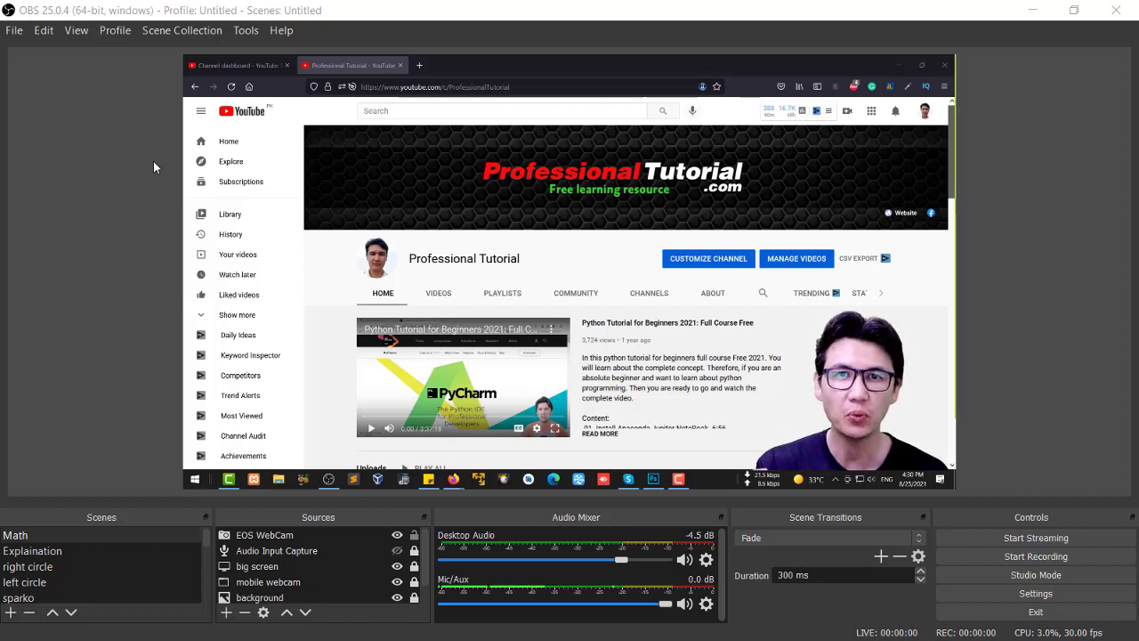
key("alt+Tab")
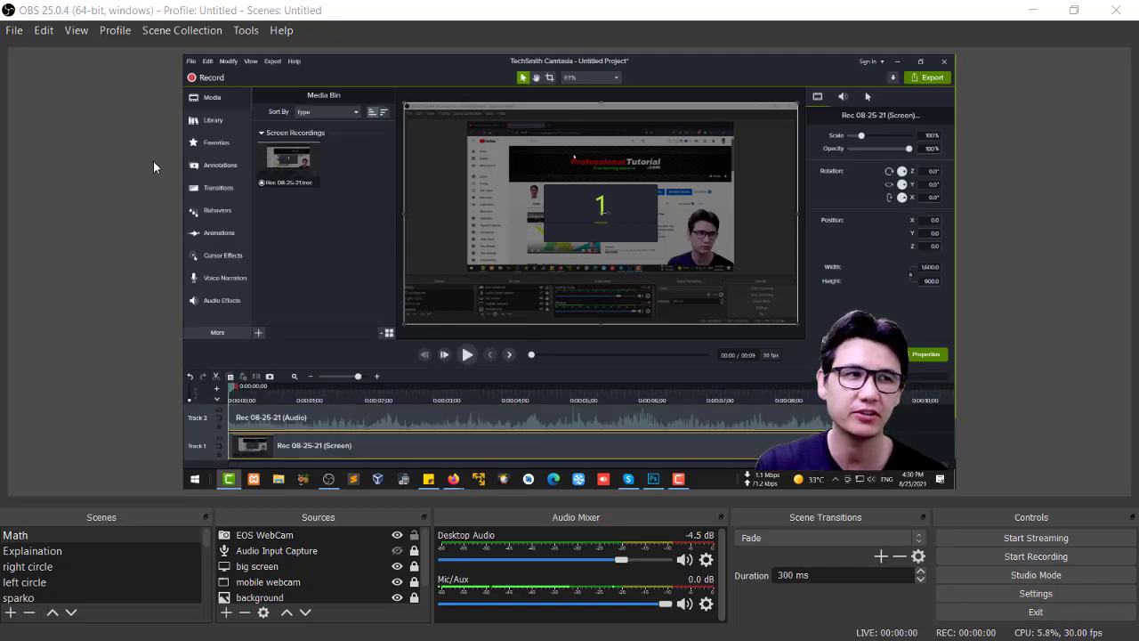
left_click(899, 63)
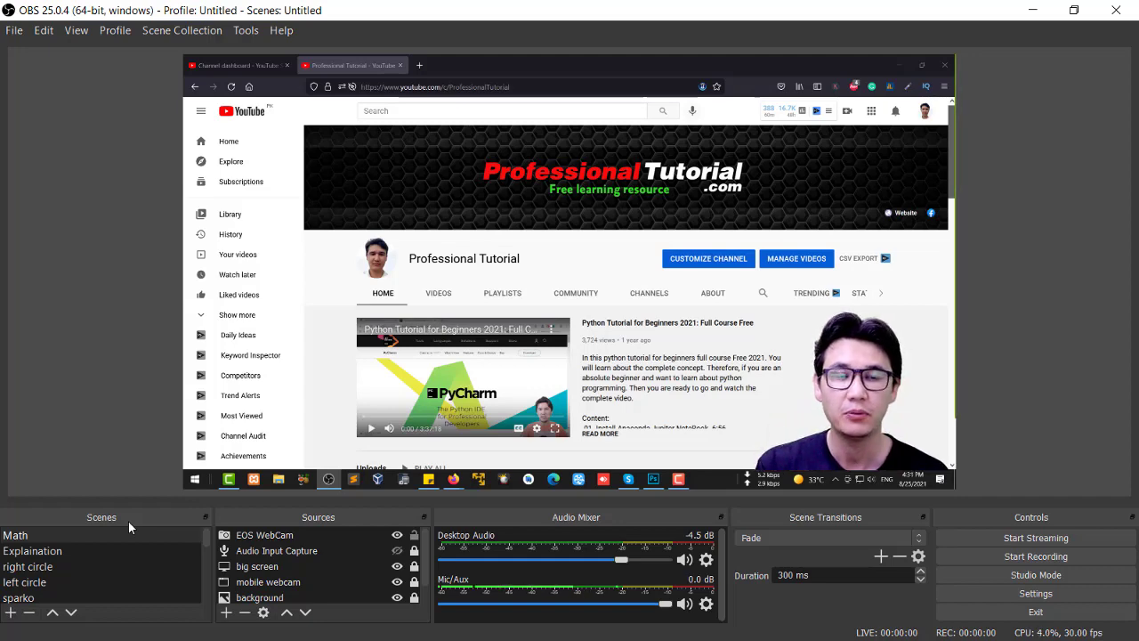
- Enlarge the scenes and sources area, and review the existing Explaination, right circle and Math scenes
left_click_drag(151, 502, 161, 432)
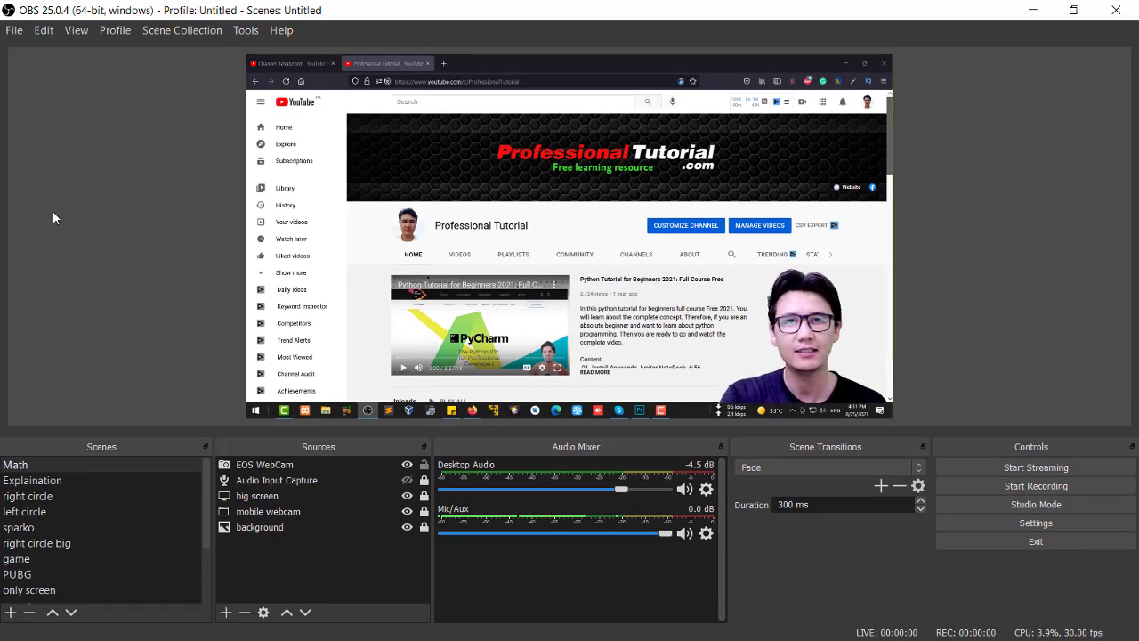
left_click(48, 479)
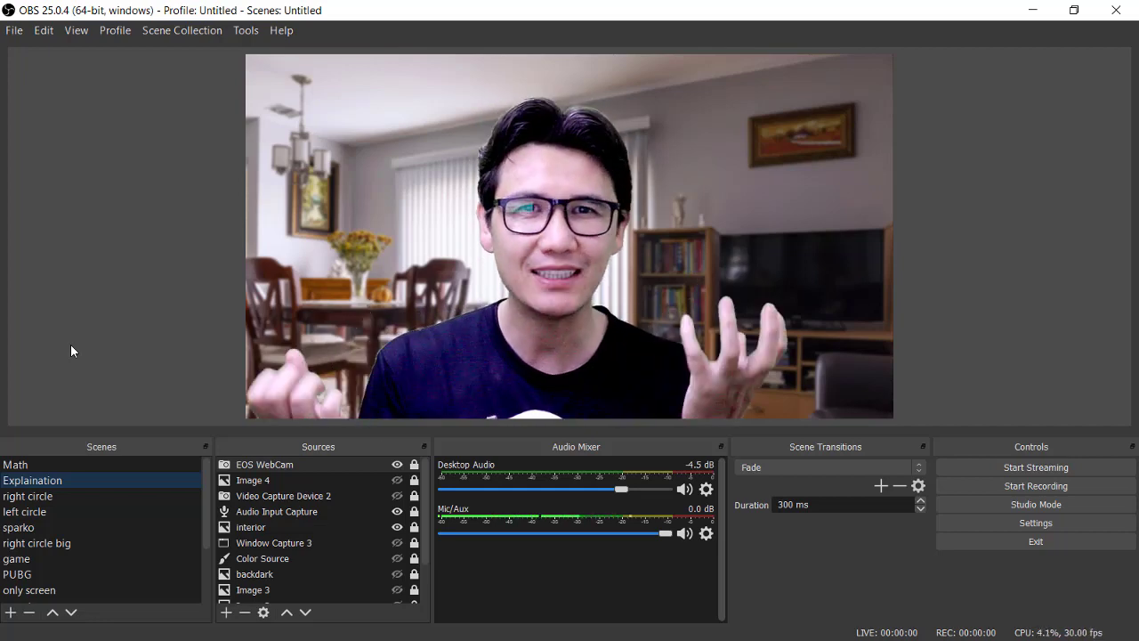
left_click(46, 497)
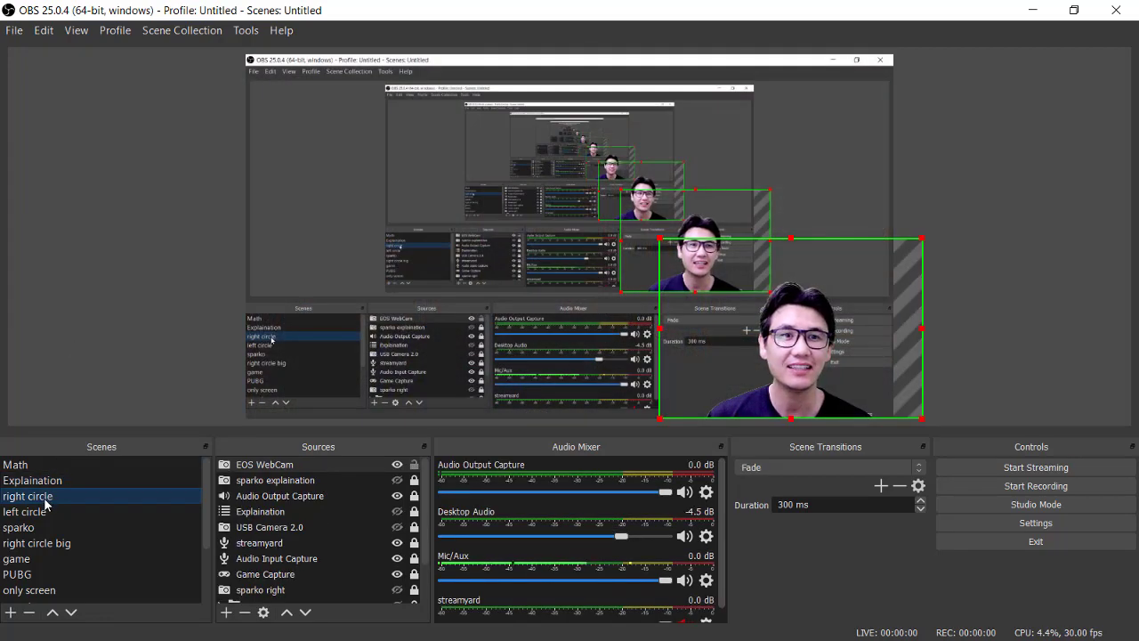
left_click(53, 463)
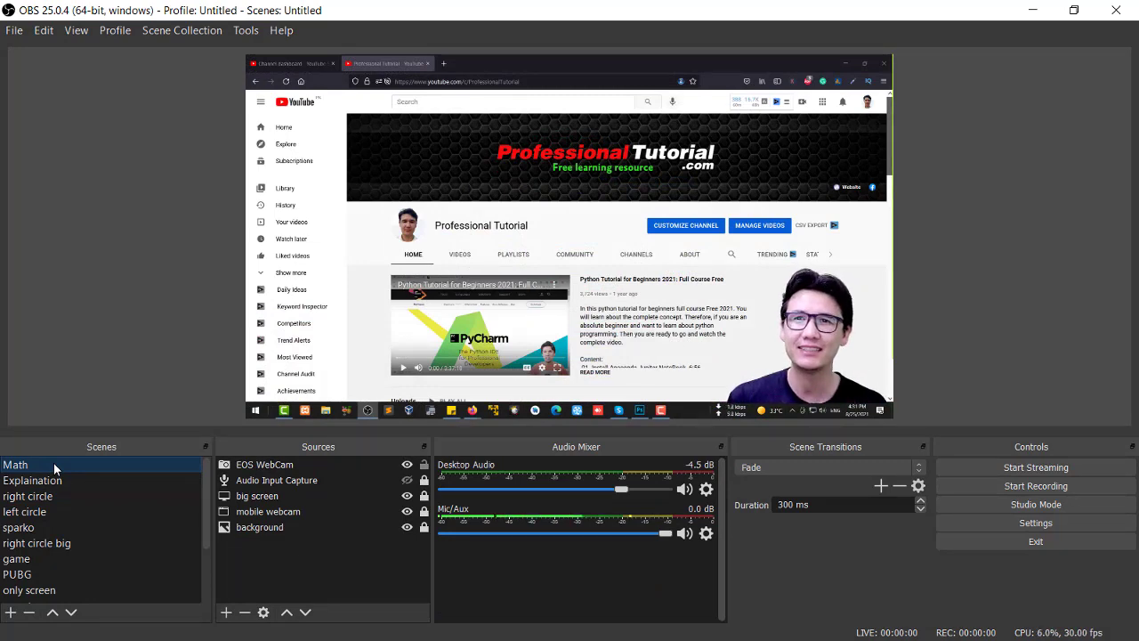
scroll(610, 307, "down", 3)
scroll(610, 308, "up", 5)
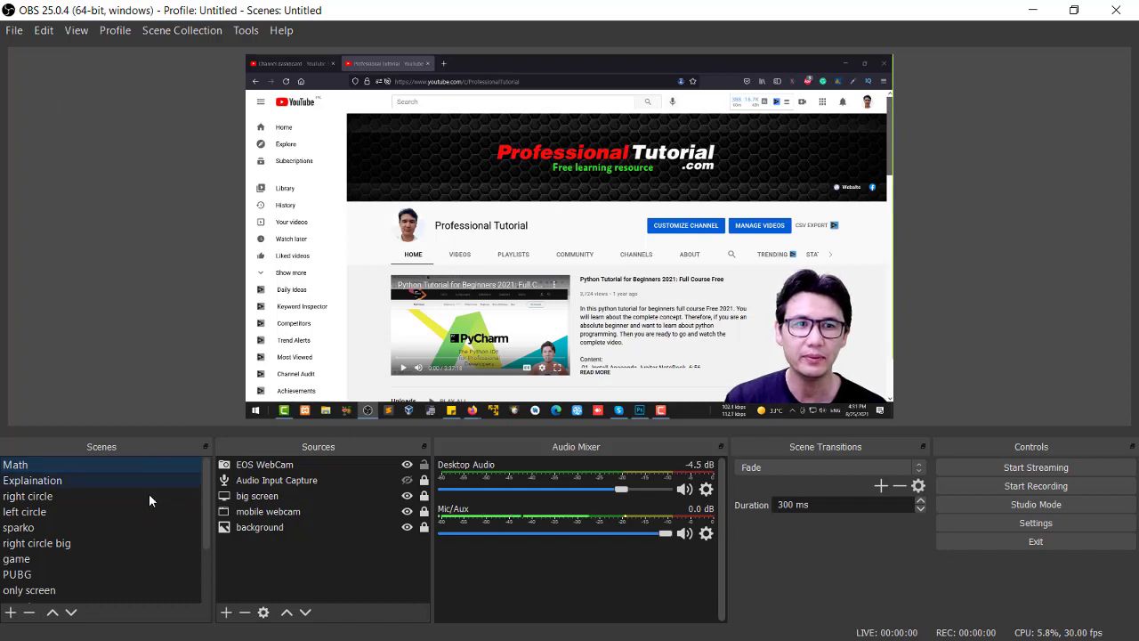
scroll(145, 510, "down", 2)
scroll(147, 519, "up", 2)
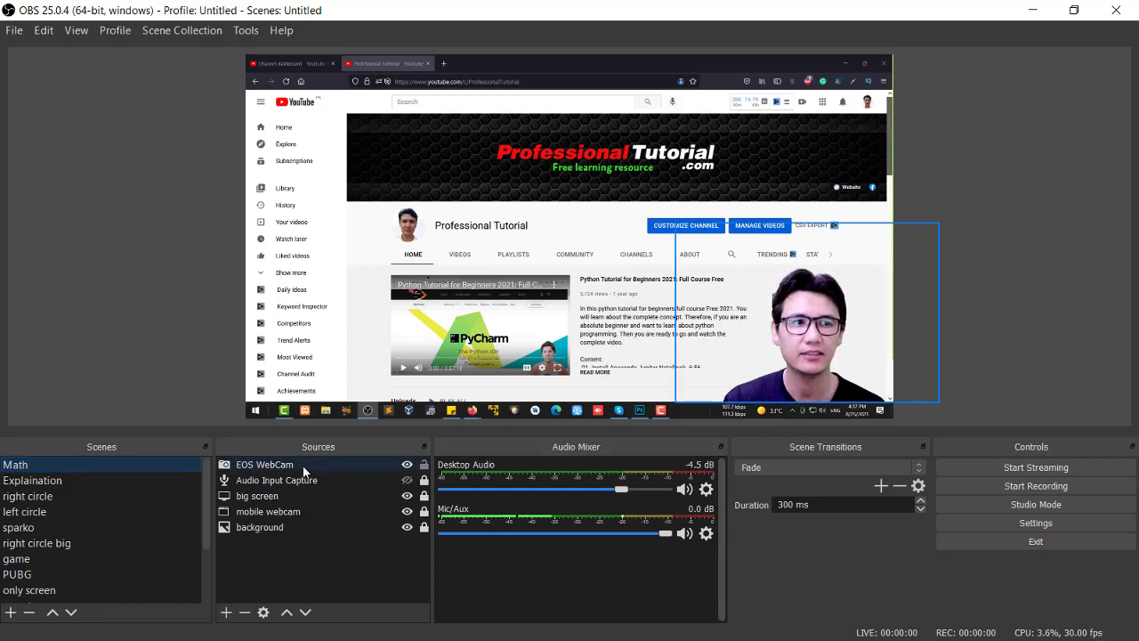
- Add a new scene named "Coner Video screen Recording"
left_click(12, 612)
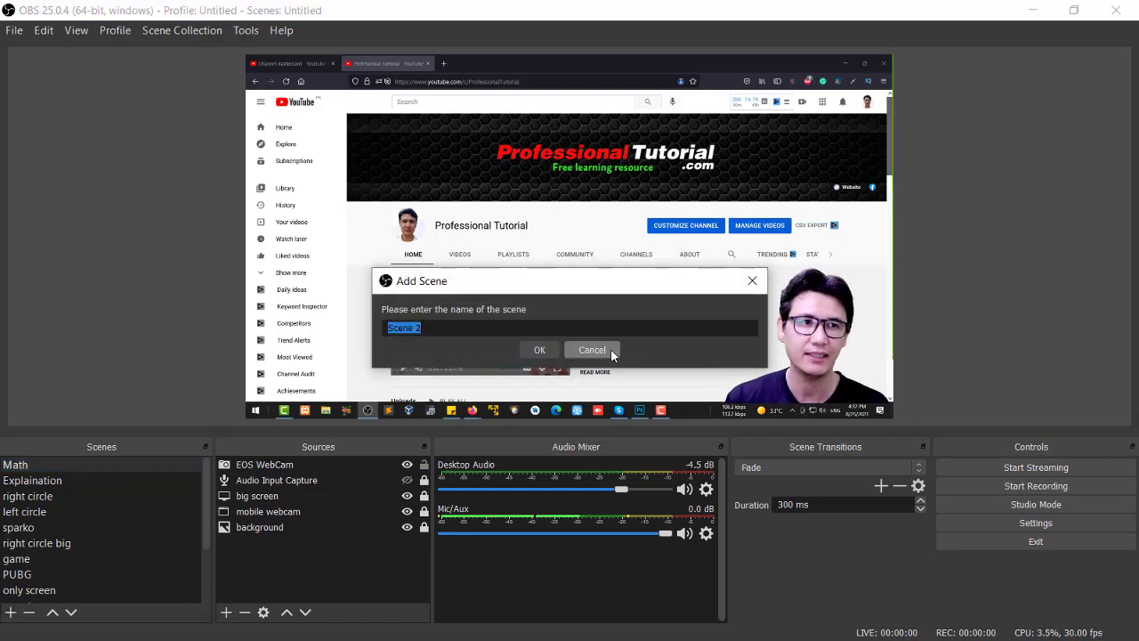
type("Cov")
key("BackSpace")
key("BackSpace")
key("BackSpace")
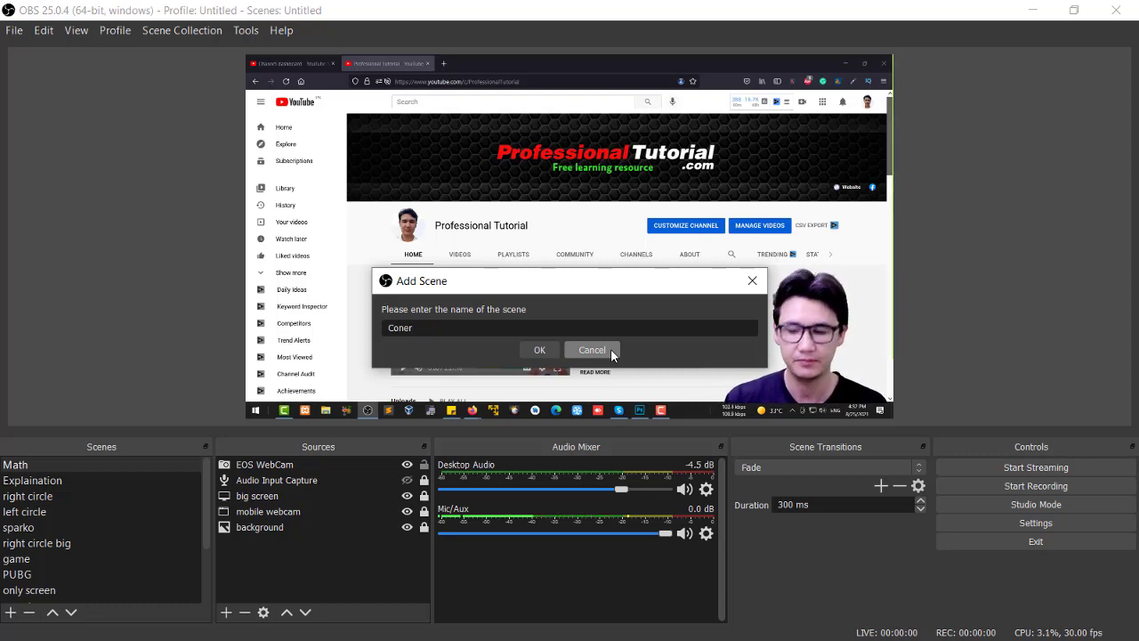
type("Video")
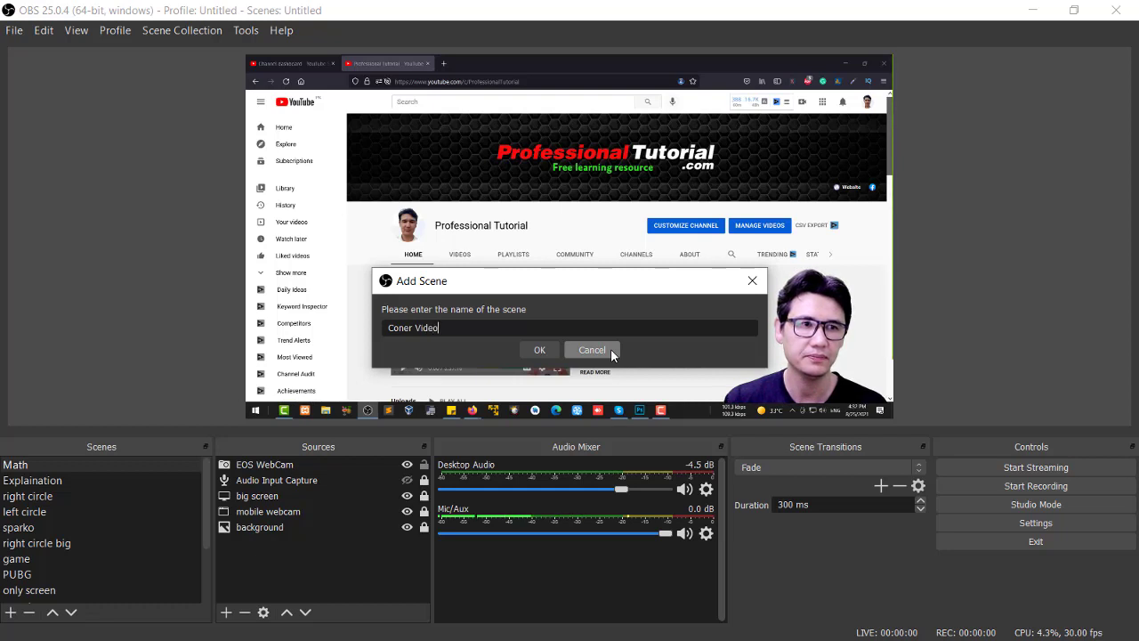
type(" screen ")
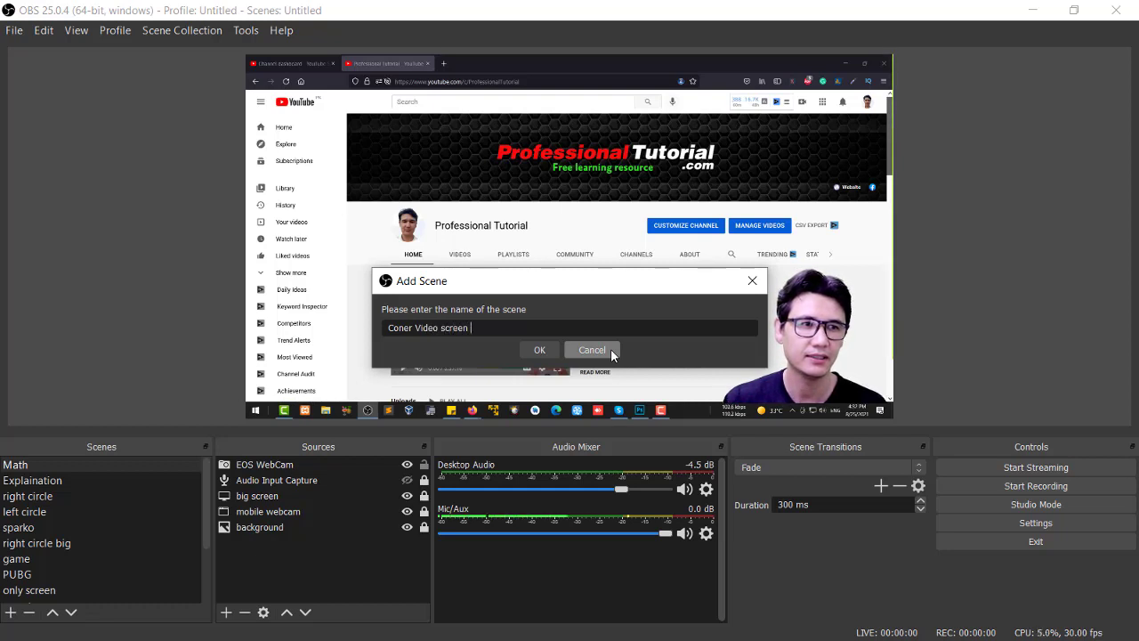
type("Recording")
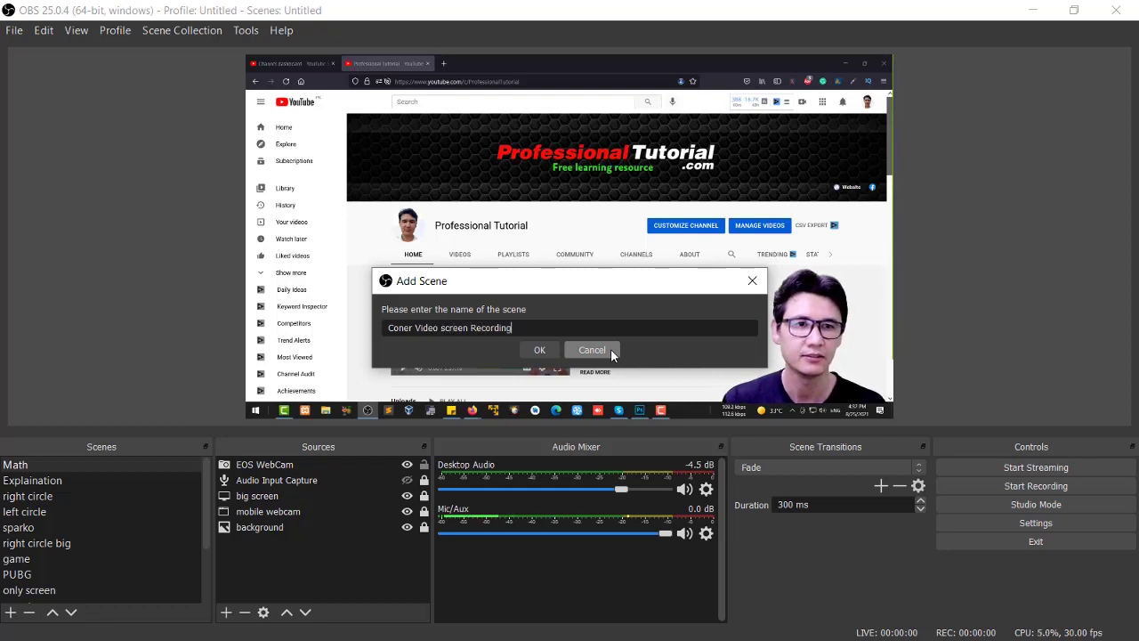
left_click(539, 349)
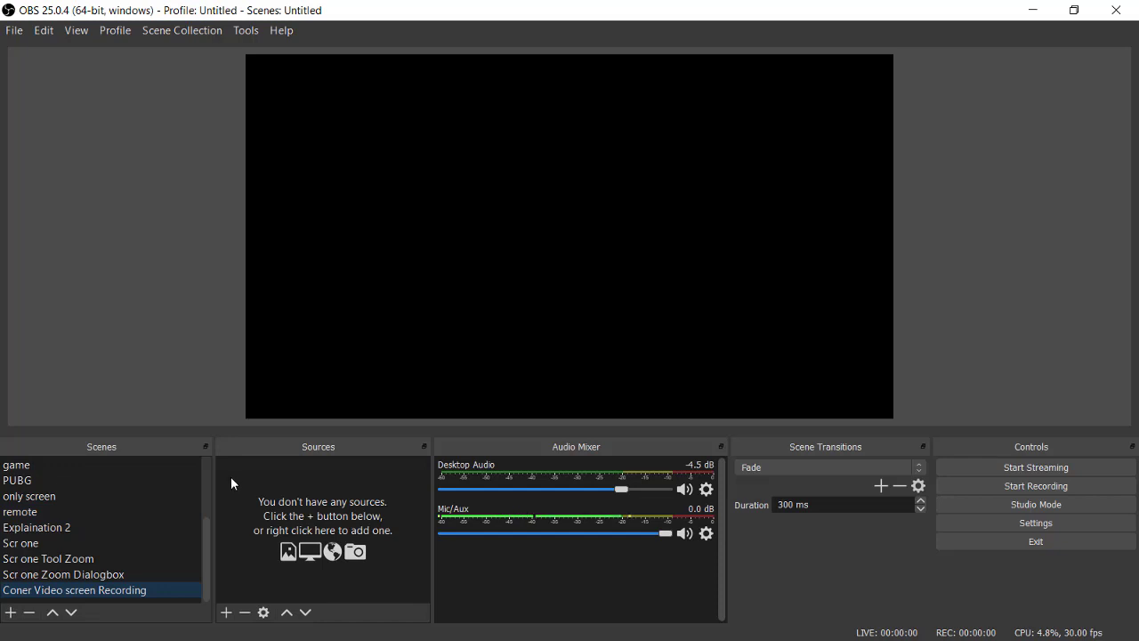
- Add a new Display Capture source named "Big screen Youtube" to the scene, capturing Display 2 (1920x1080)
left_click(227, 612)
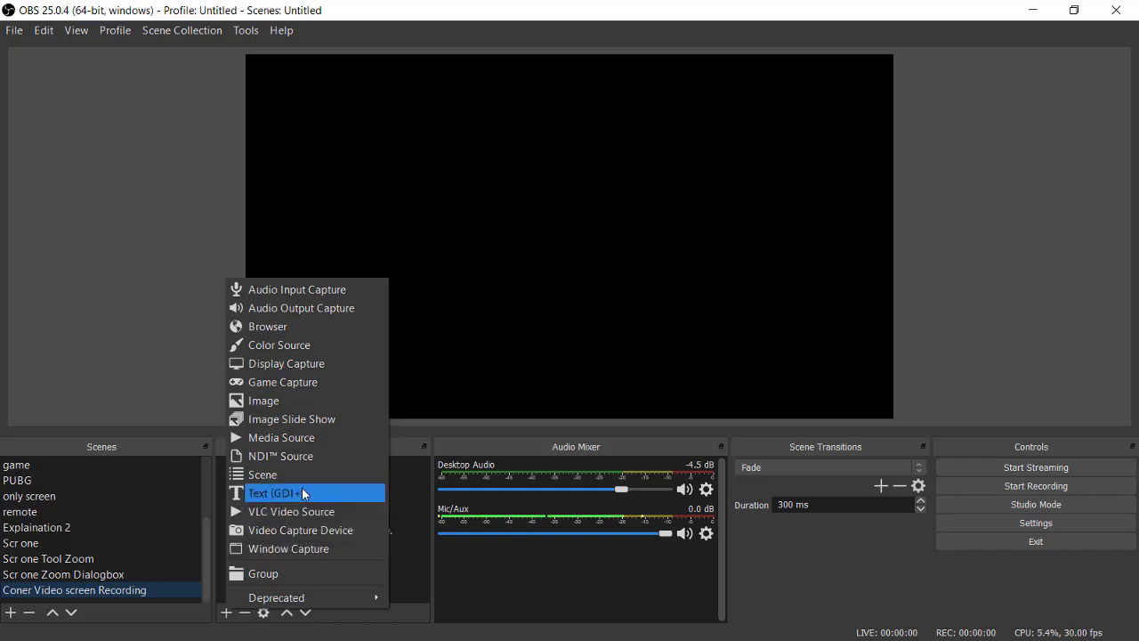
left_click(313, 366)
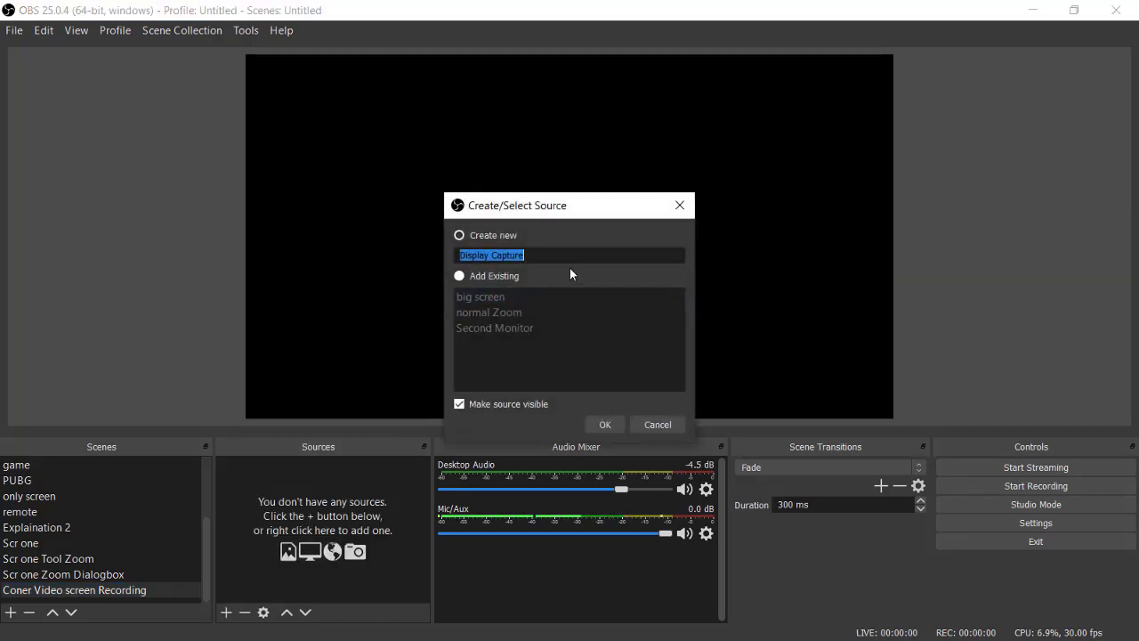
type("Big s")
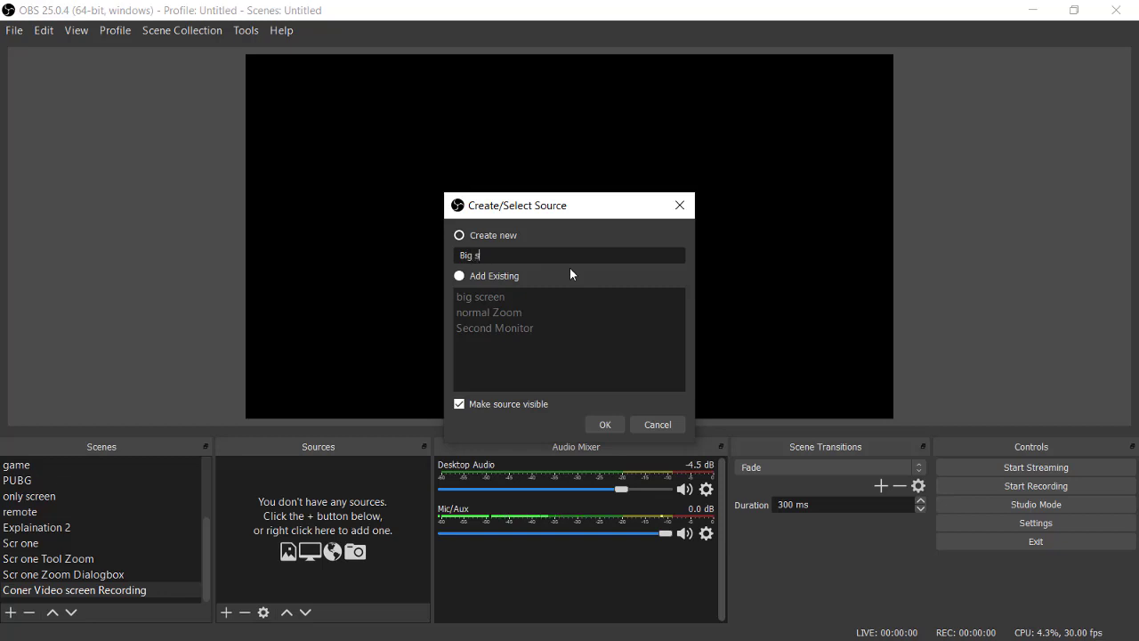
type("creen Youtube")
left_click(603, 426)
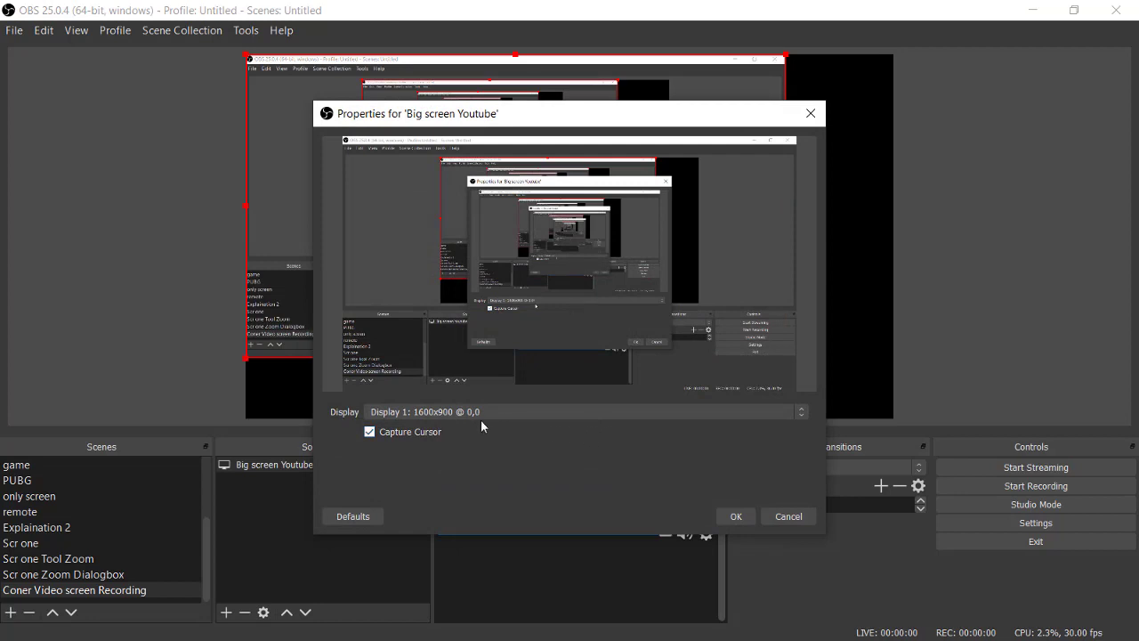
left_click(433, 413)
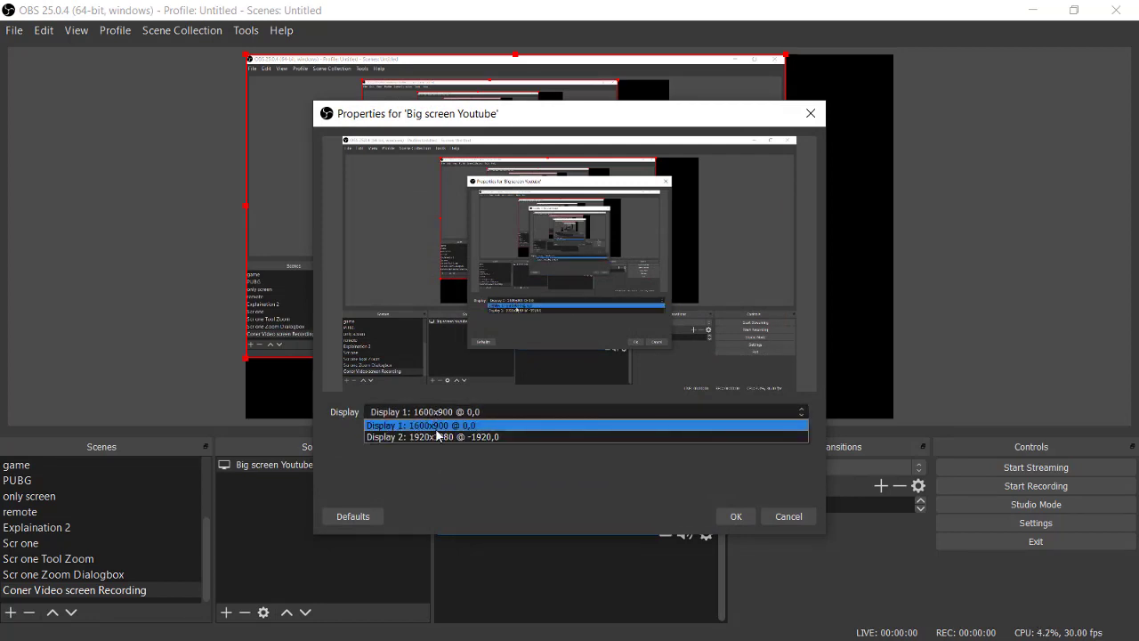
left_click(436, 436)
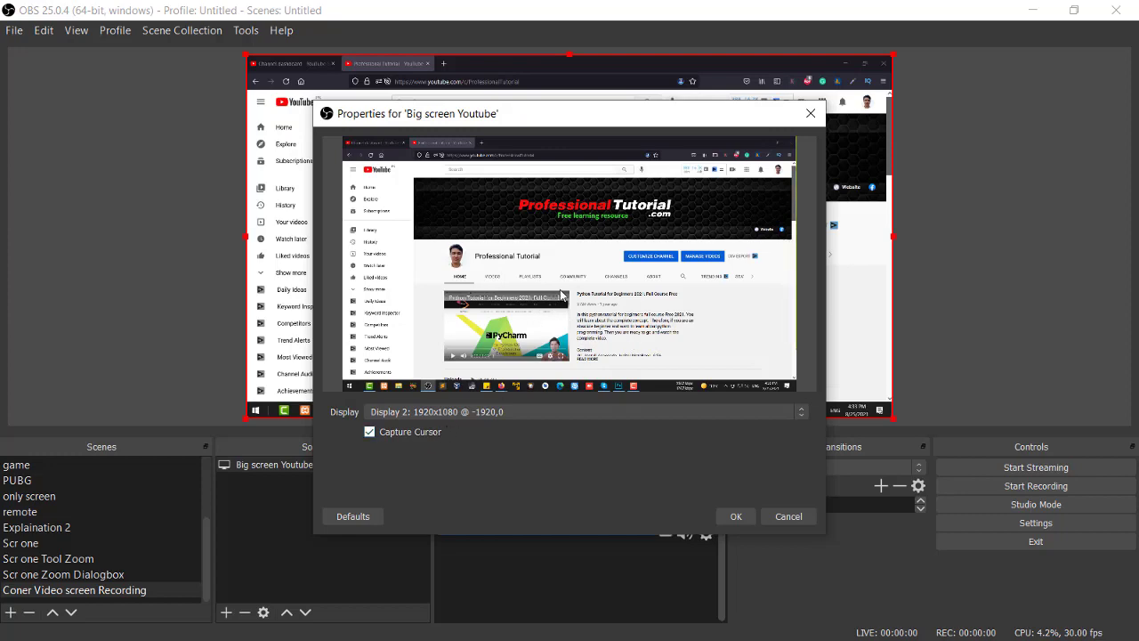
left_click(732, 516)
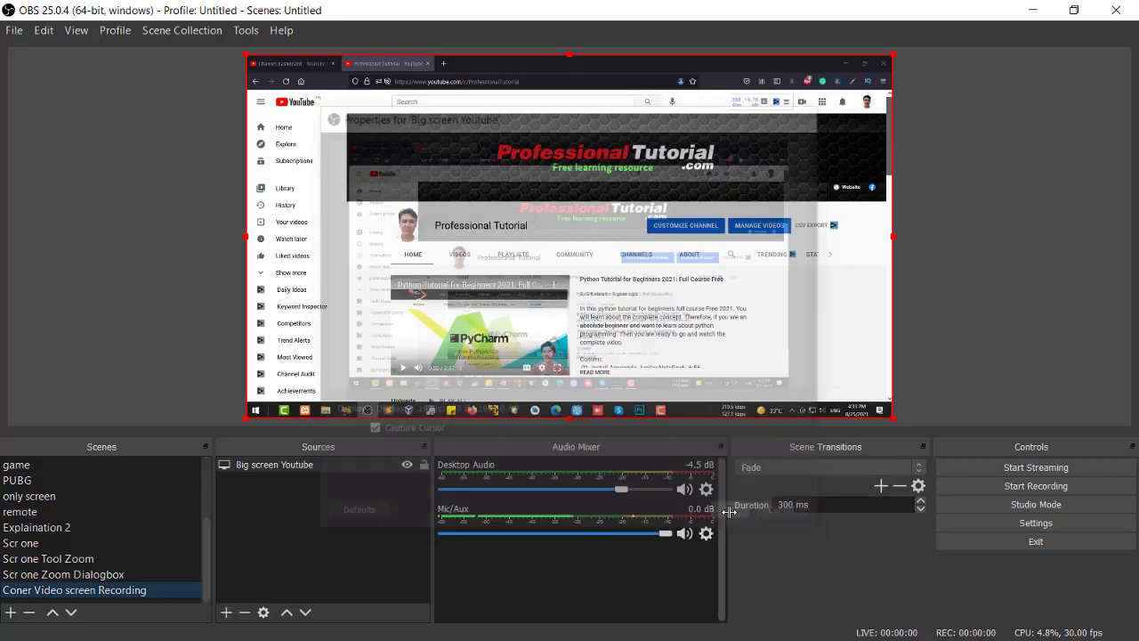
- Add a new Video Capture Device source named "Canon Youtube" using the EOS Webcam Utility device
left_click(227, 612)
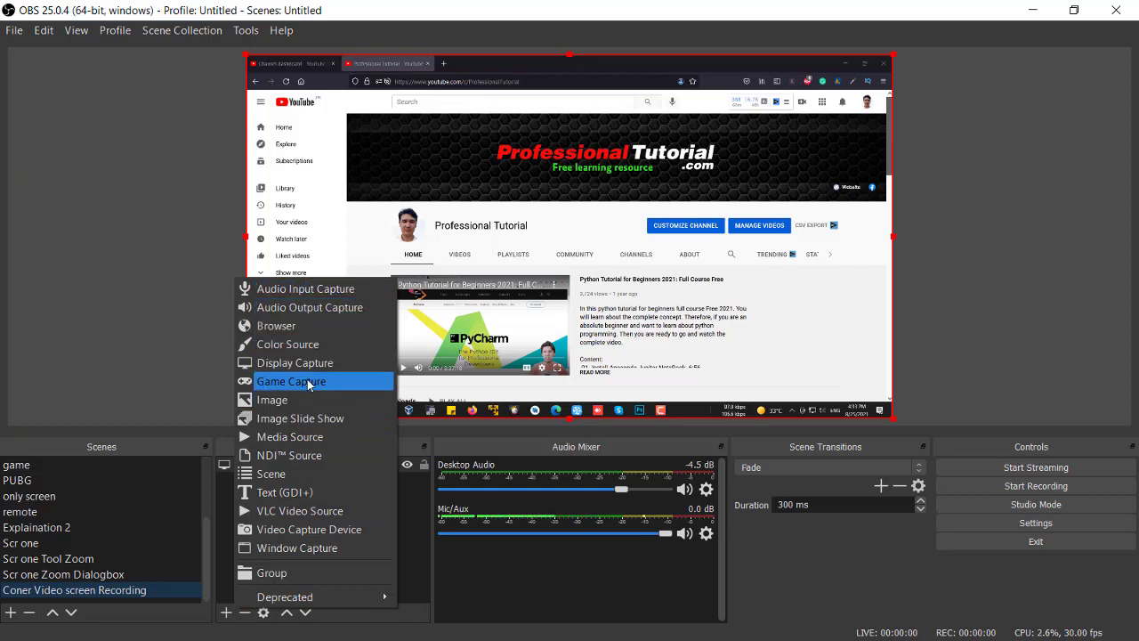
left_click(355, 530)
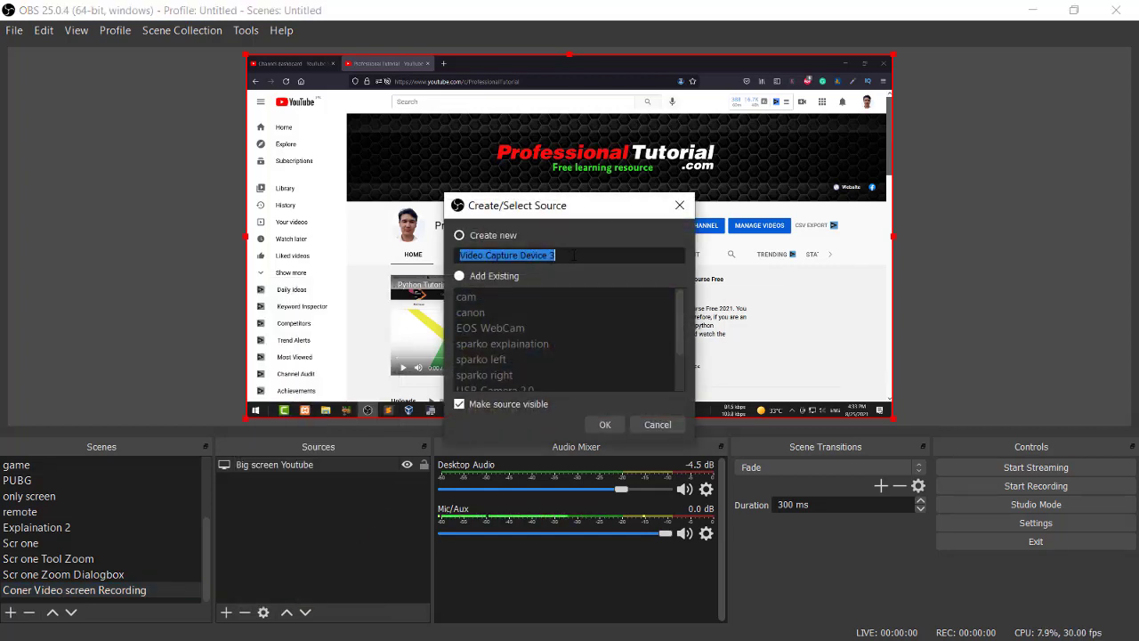
key("BackSpace")
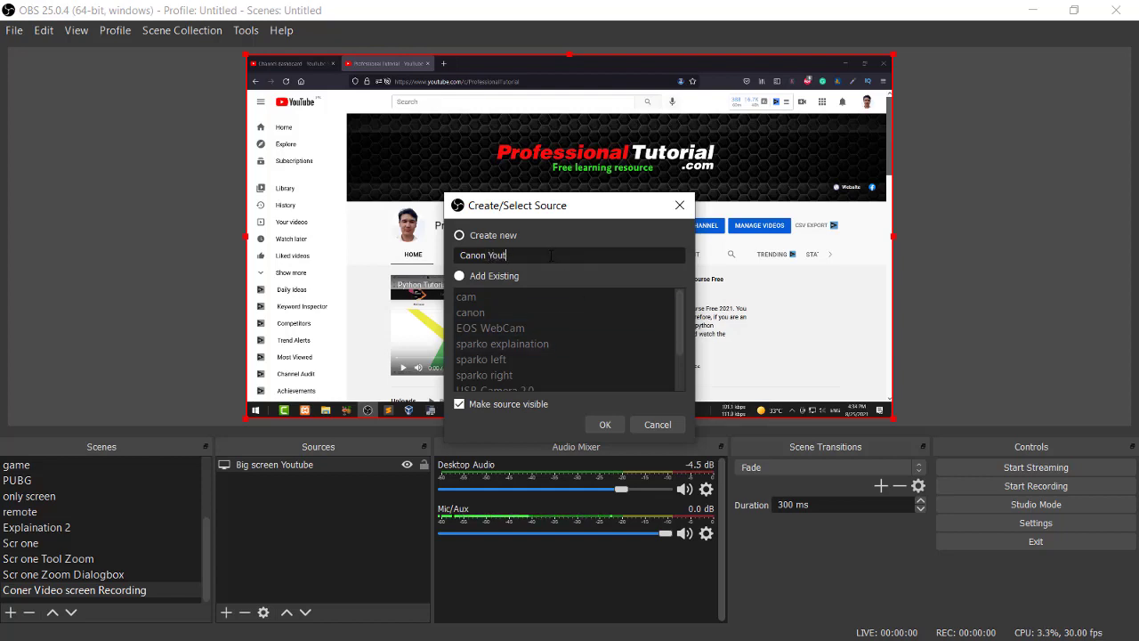
left_click(605, 425)
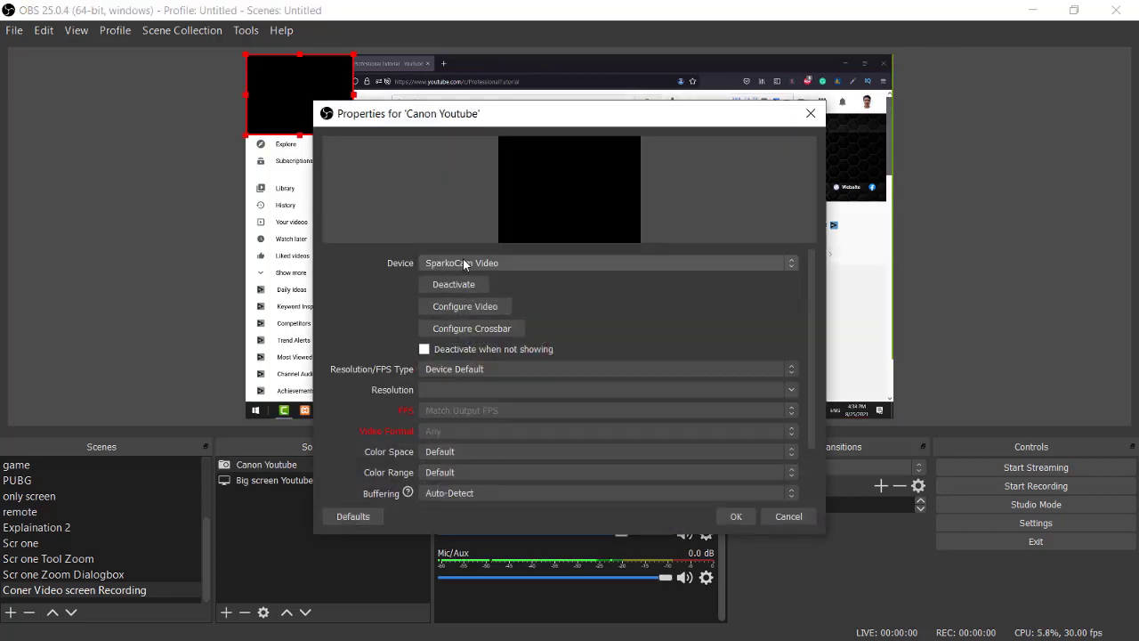
left_click(464, 260)
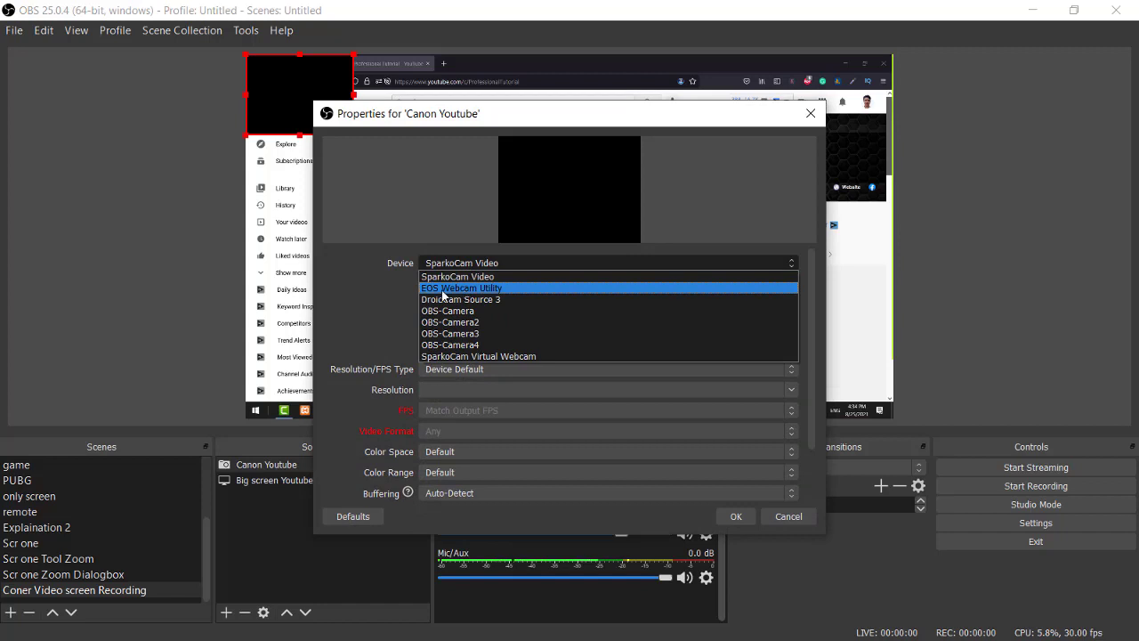
left_click(441, 288)
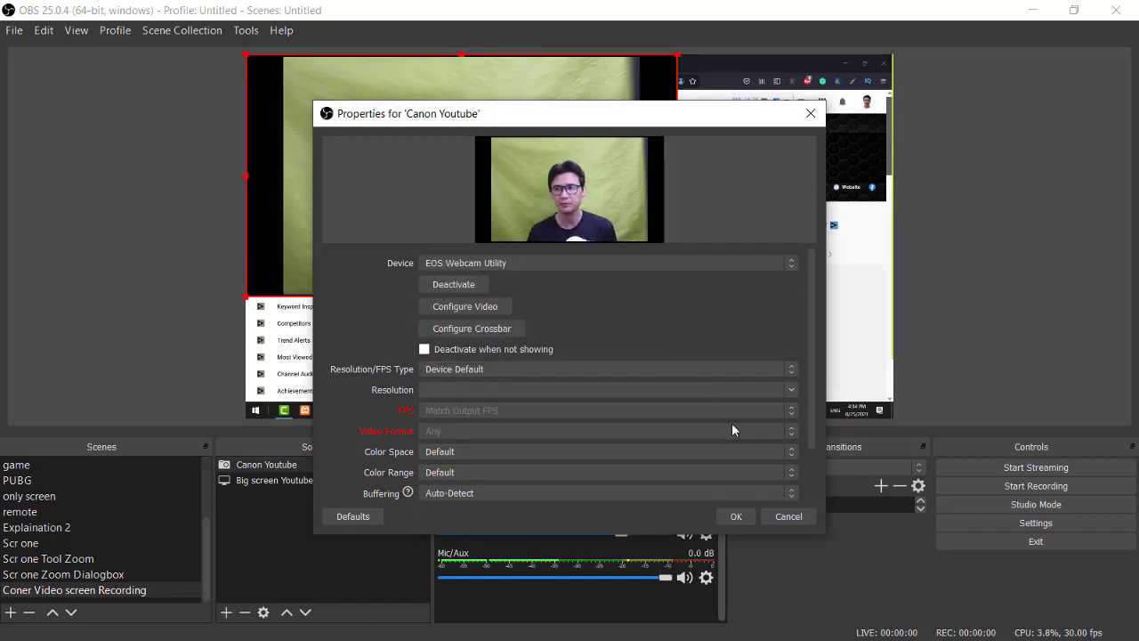
left_click(736, 516)
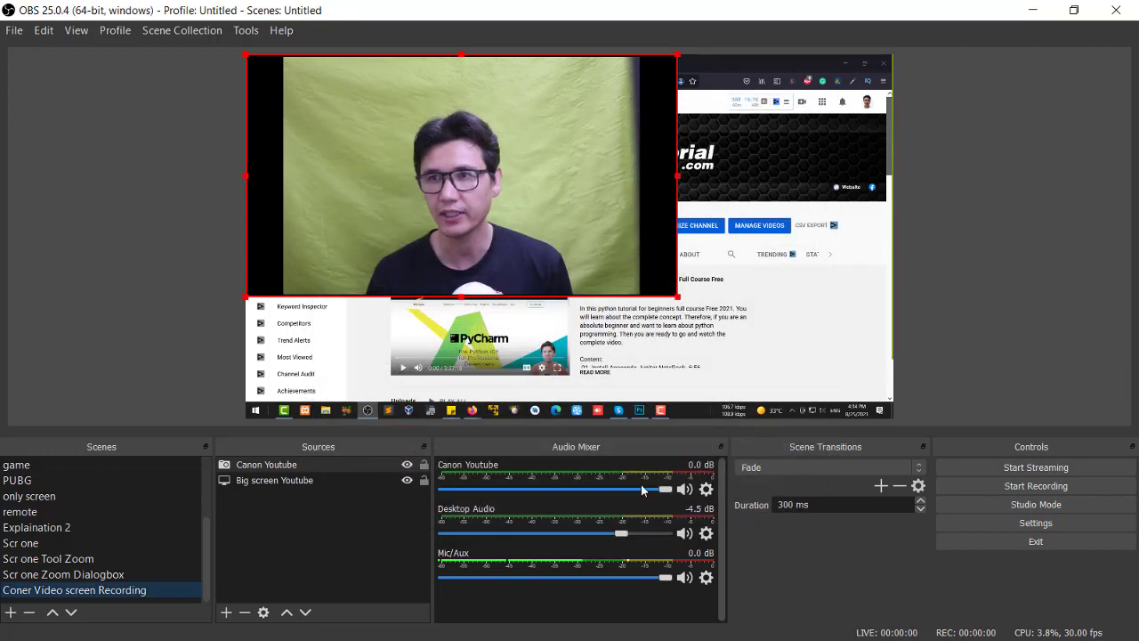
- Move the webcam image over the middle of the screen capture and crop the black borders off its edges
left_click_drag(516, 212, 620, 269)
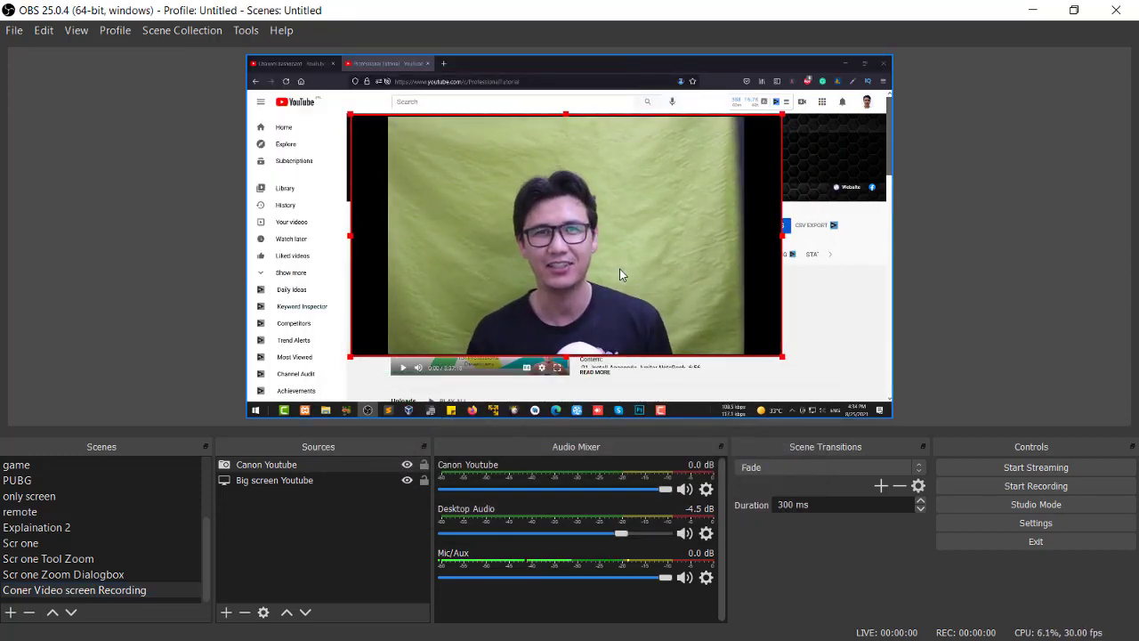
left_click_drag(514, 195, 514, 211)
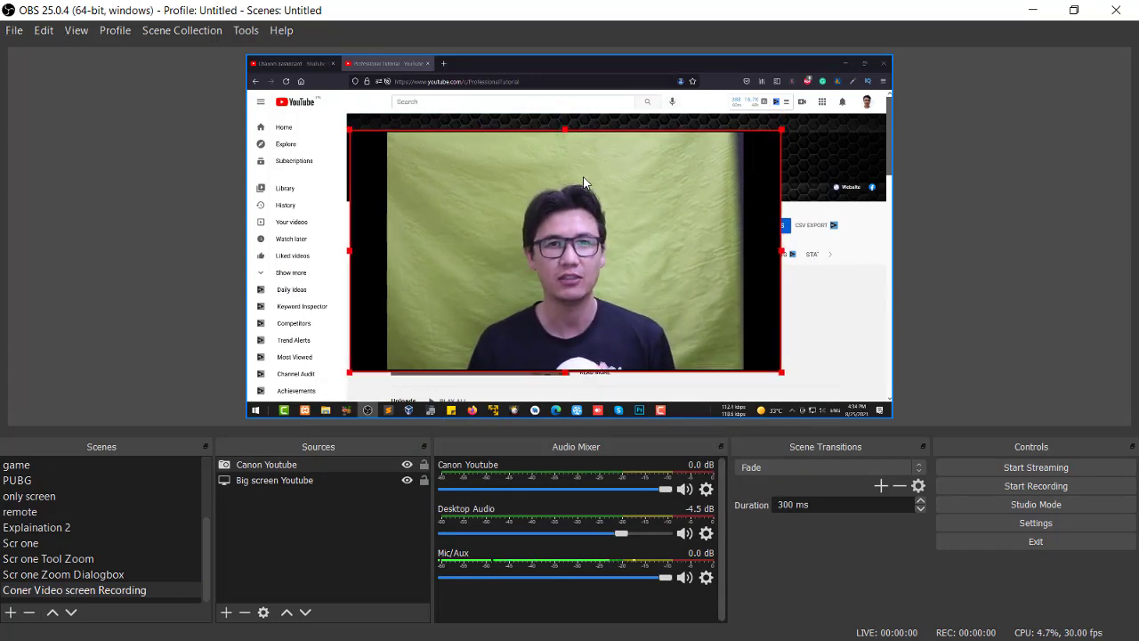
left_click_drag(782, 131, 734, 142)
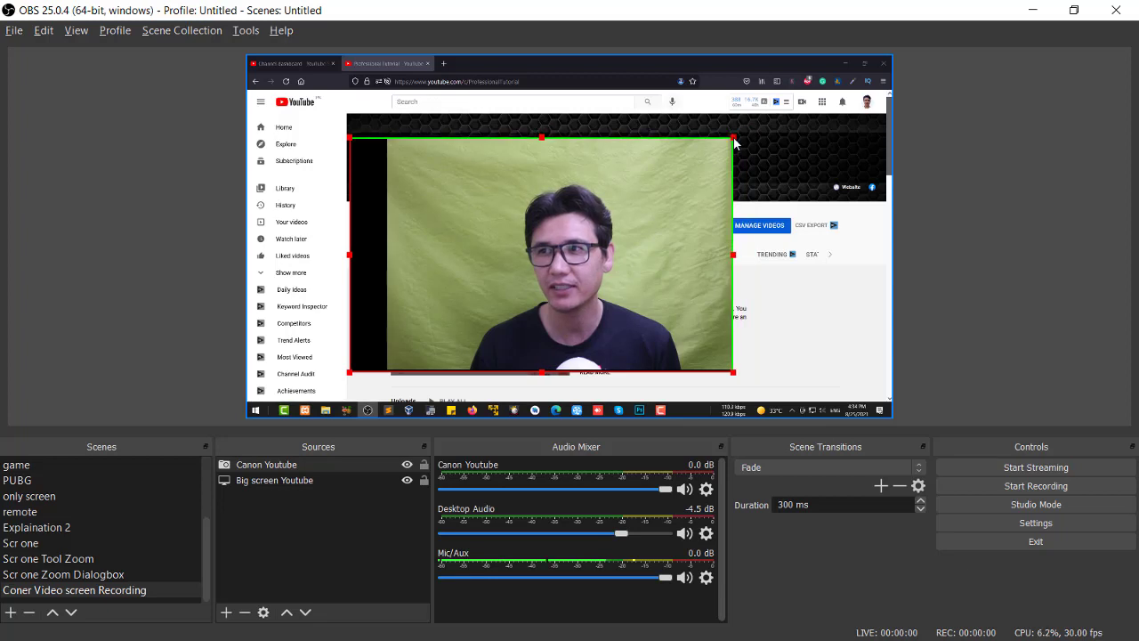
left_click_drag(349, 138, 396, 151)
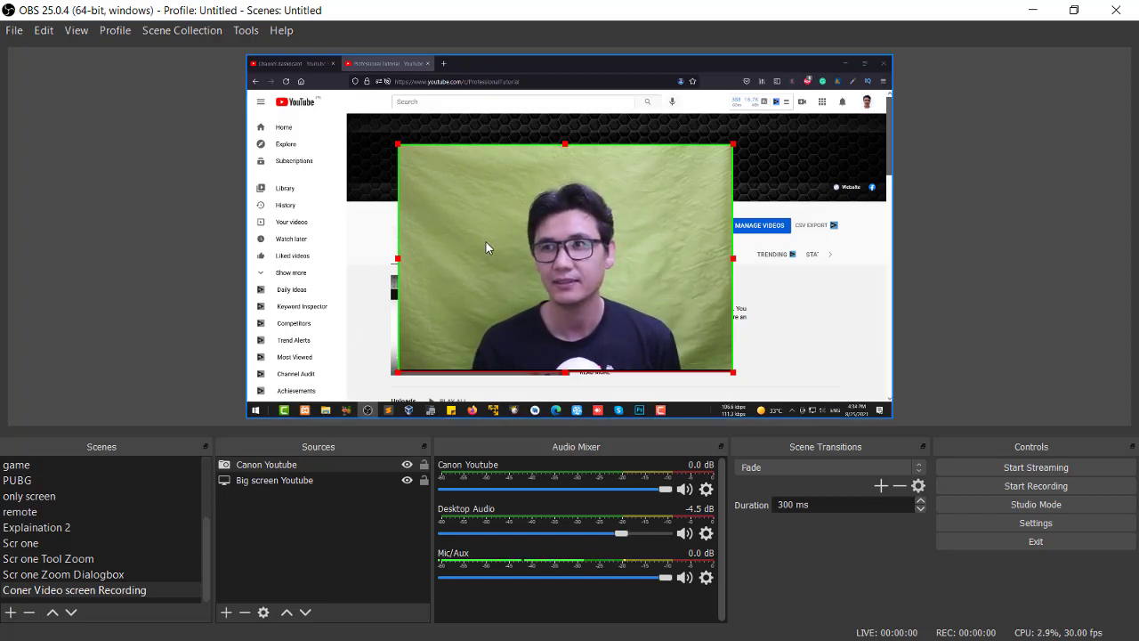
left_click_drag(485, 242, 486, 224)
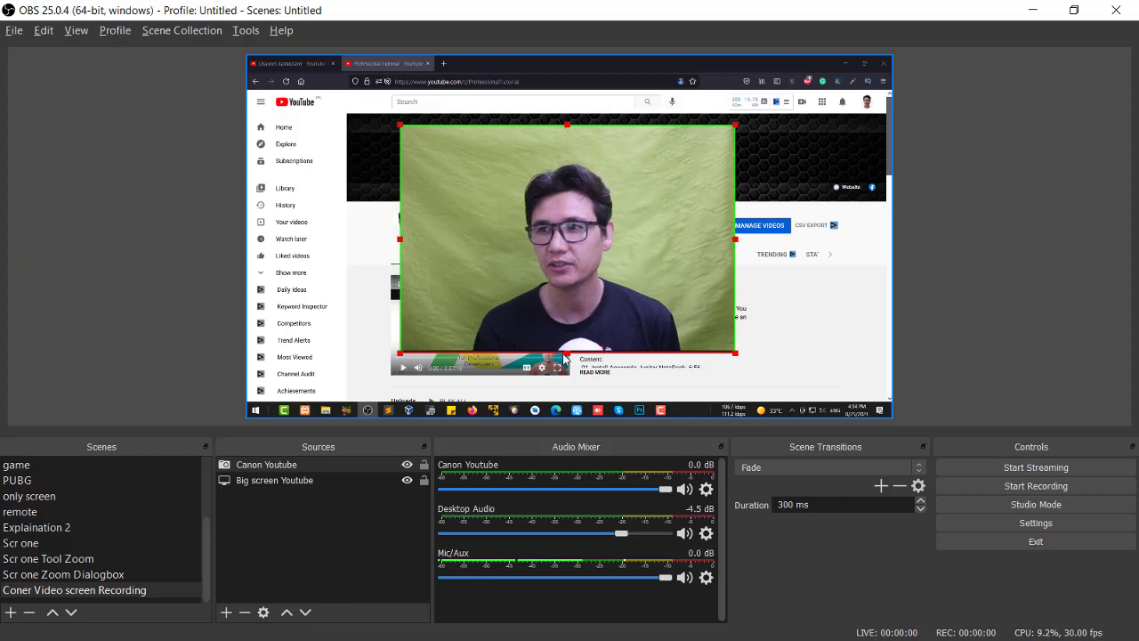
left_click_drag(585, 227, 553, 220)
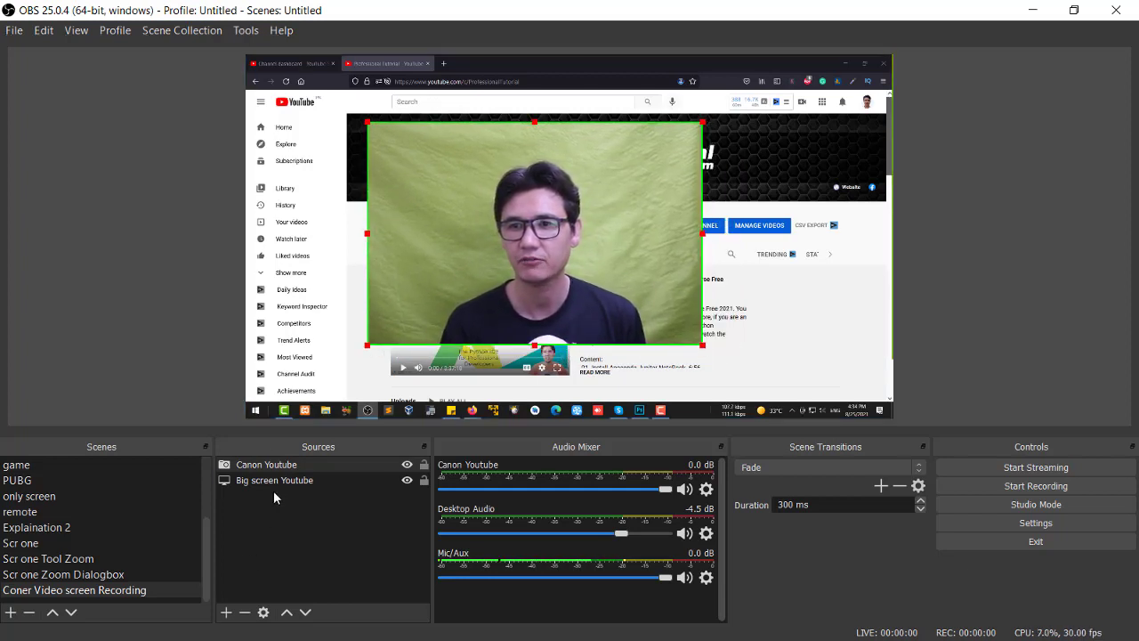
- Add a Chroma Key effect filter named "Remove BG" to the Canon Youtube source
right_click(250, 466)
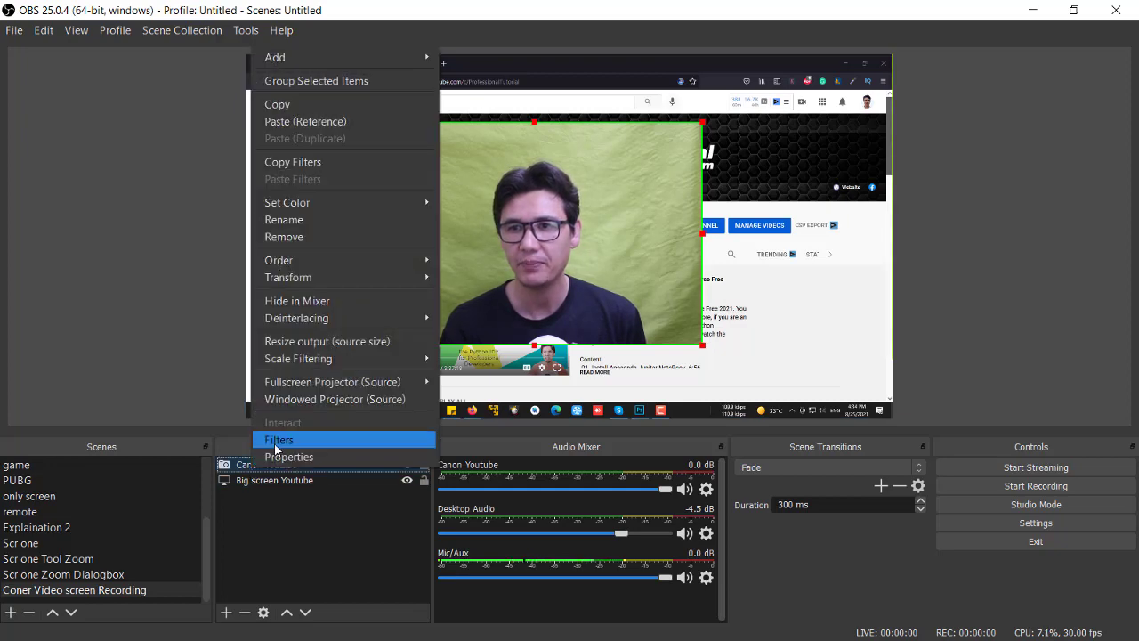
left_click(276, 441)
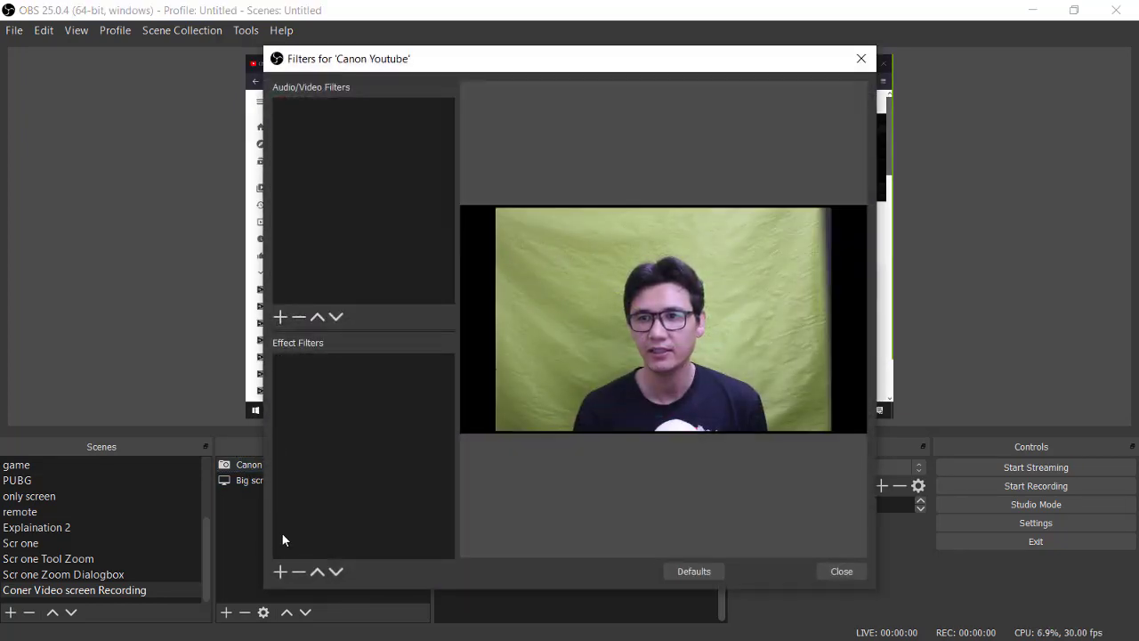
left_click(282, 568)
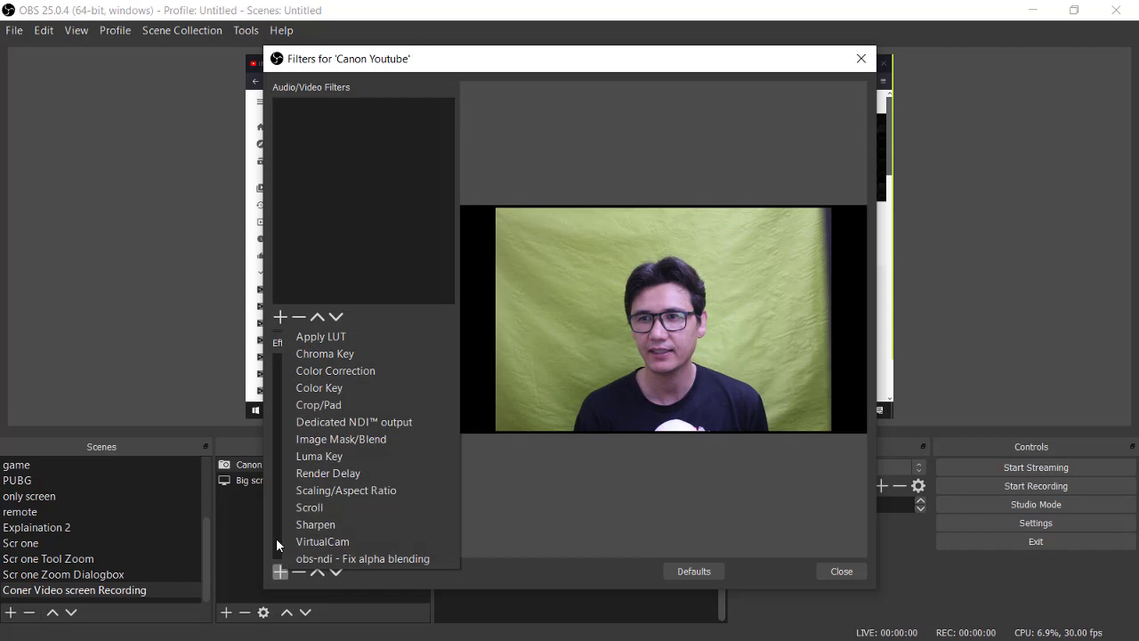
left_click(339, 354)
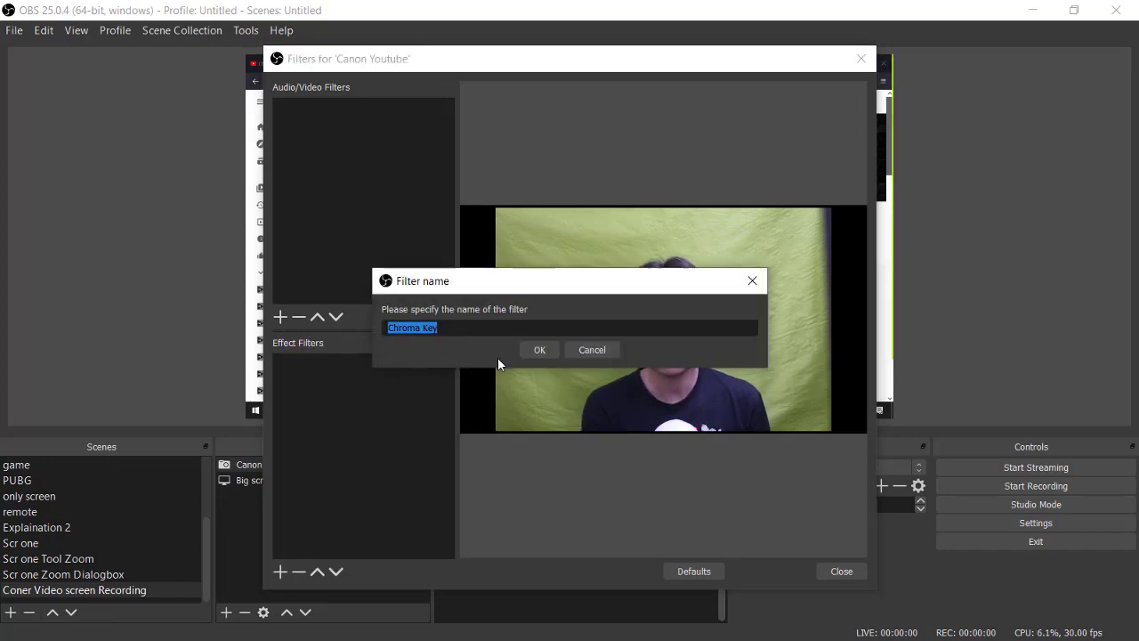
type("S")
key("BackSpace")
type("Remove")
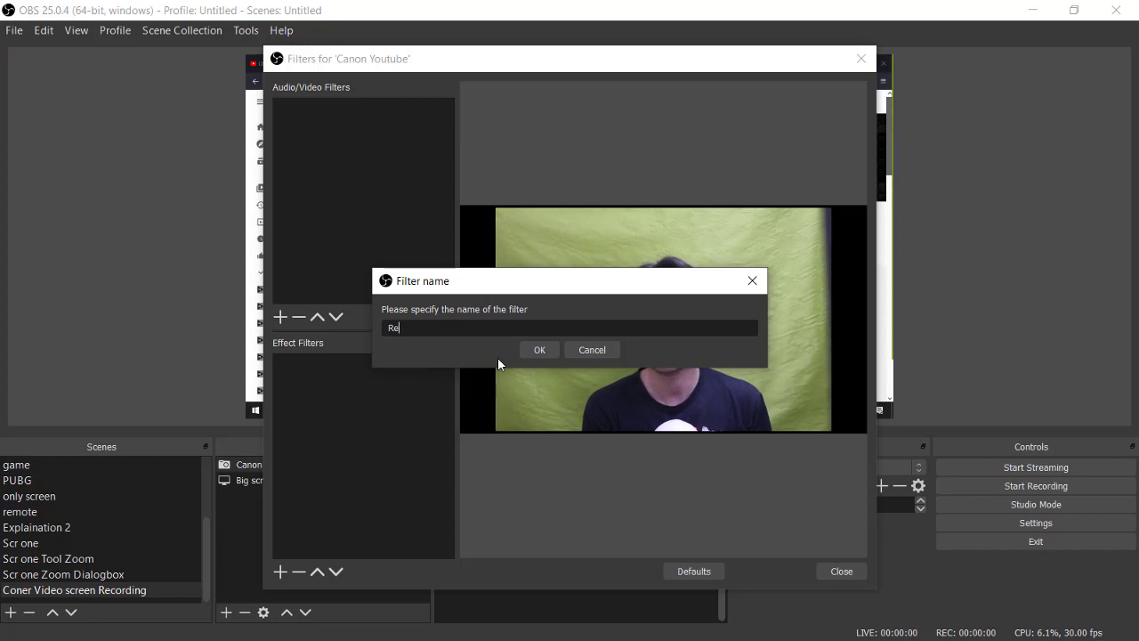
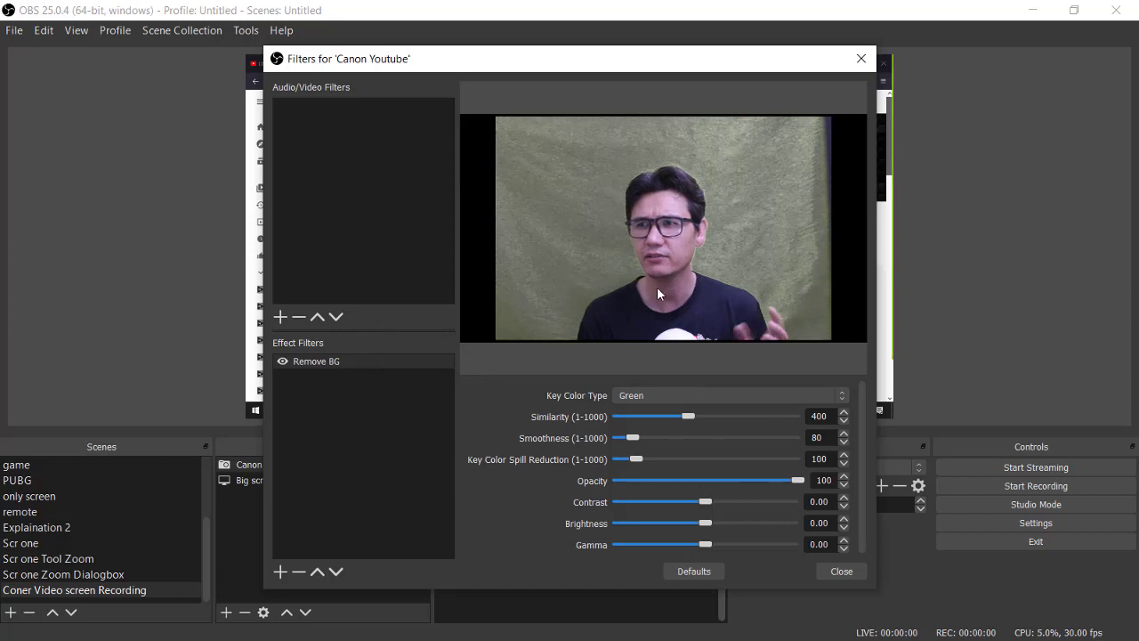
- Adjust the Remove BG filter to a Similarity of 431 and a Smoothness of 103
left_click_drag(688, 416, 698, 417)
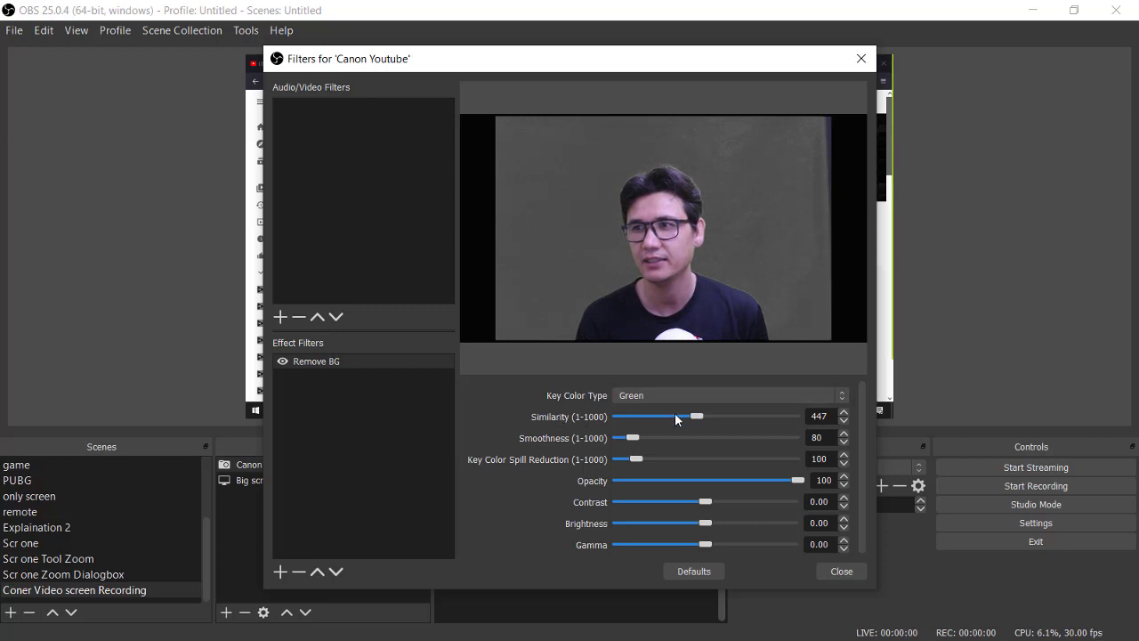
left_click_drag(634, 438, 640, 443)
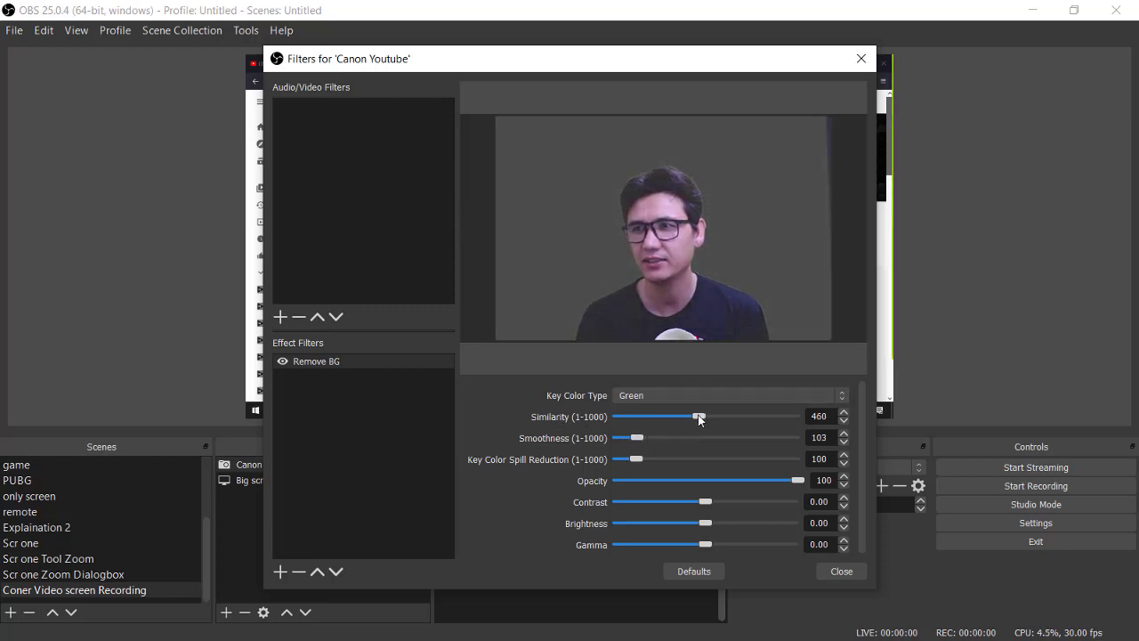
left_click_drag(698, 416, 694, 417)
- Switch the filter's key color type to Custom and view the key color choices without picking another color
left_click(673, 394)
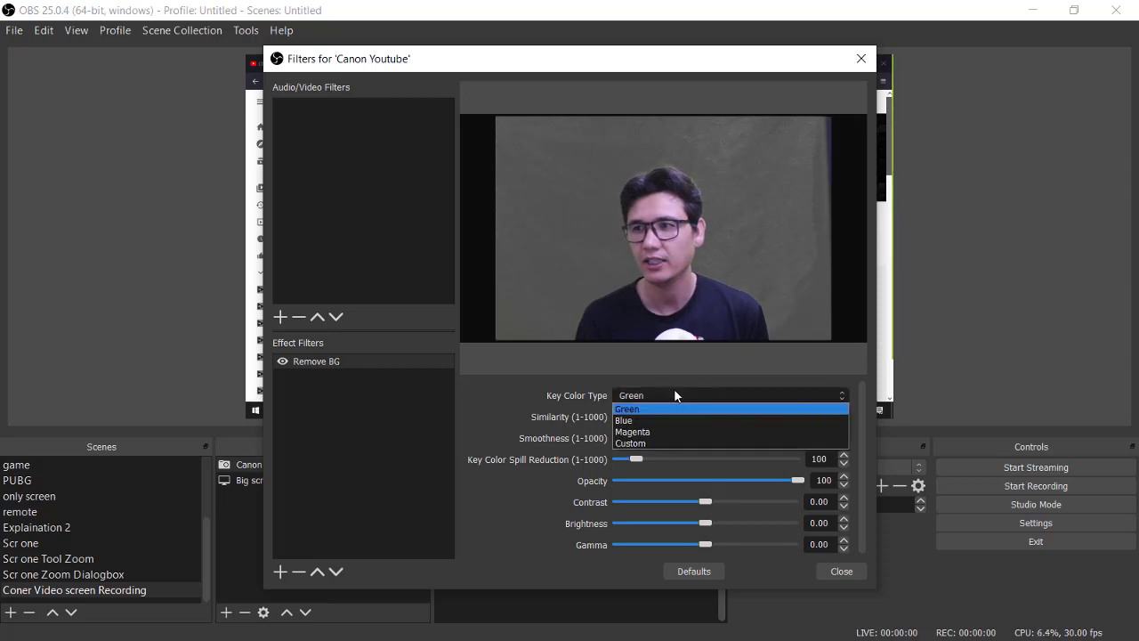
left_click(661, 443)
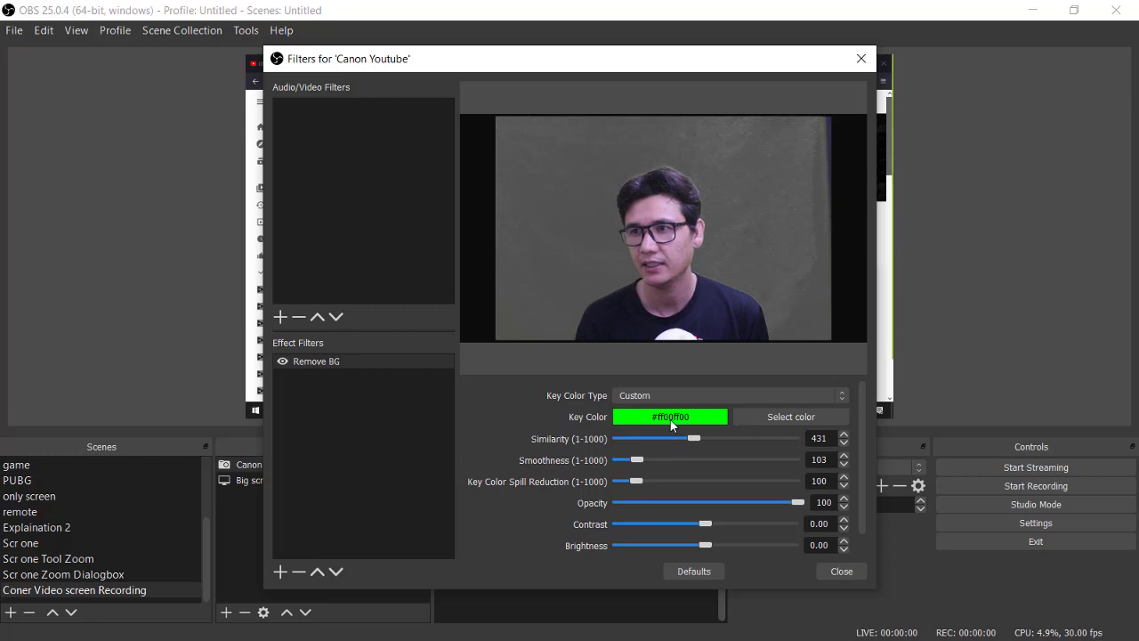
left_click(758, 414)
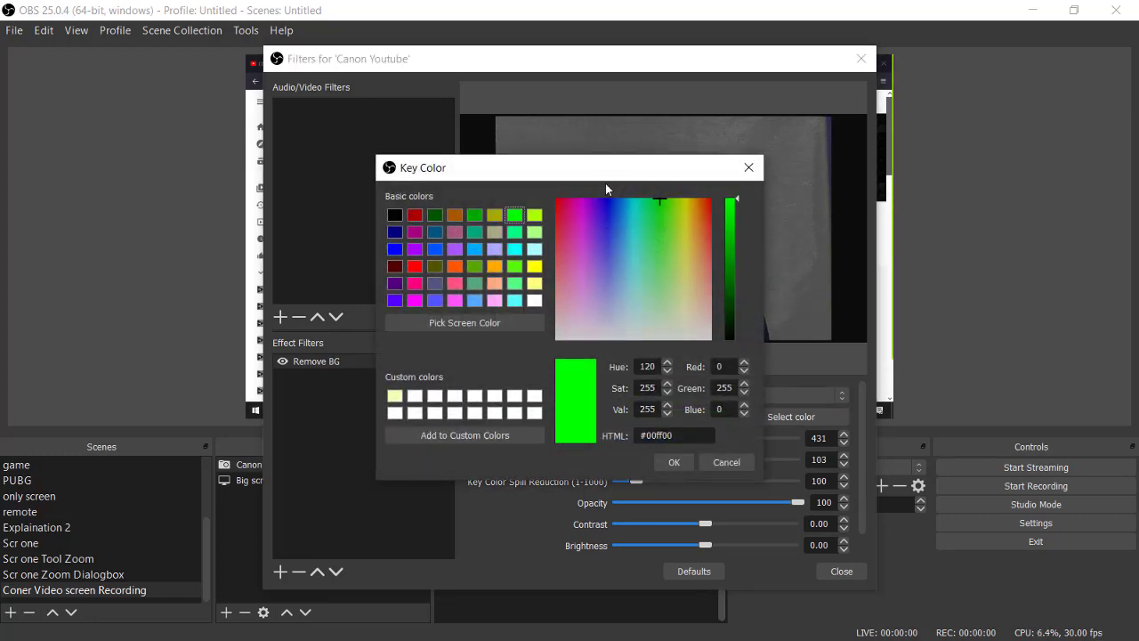
left_click_drag(605, 181, 683, 272)
left_click(799, 550)
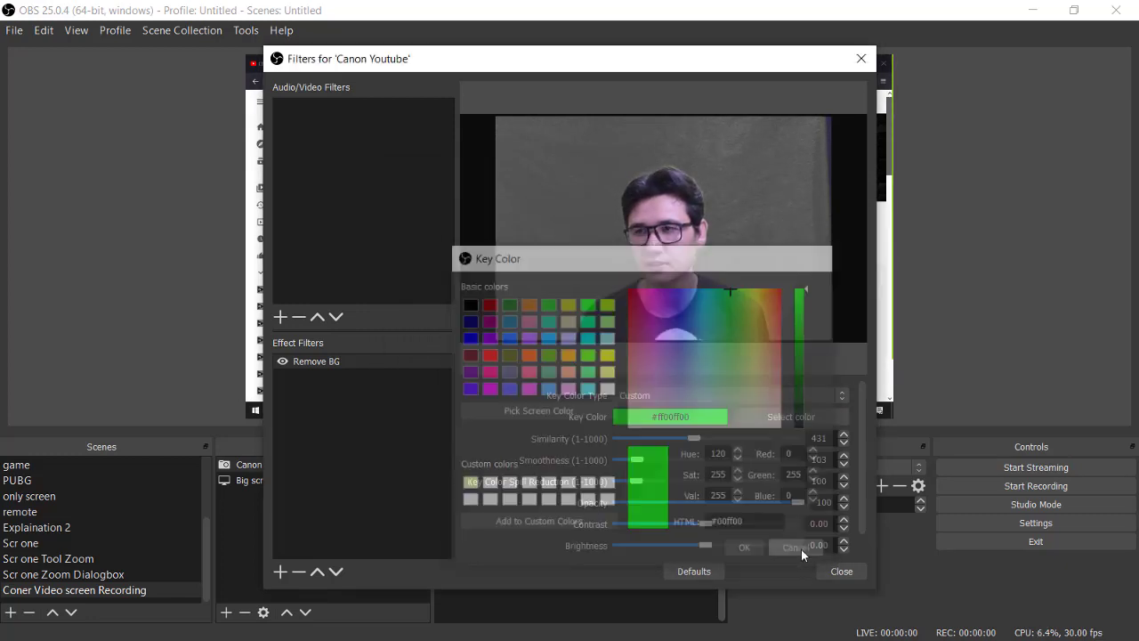
- Set the filter's Similarity to 451 and Smoothness to 91, and move the webcam image to the lower right of the screen capture
left_click_drag(699, 439, 698, 440)
left_click_drag(637, 464, 635, 464)
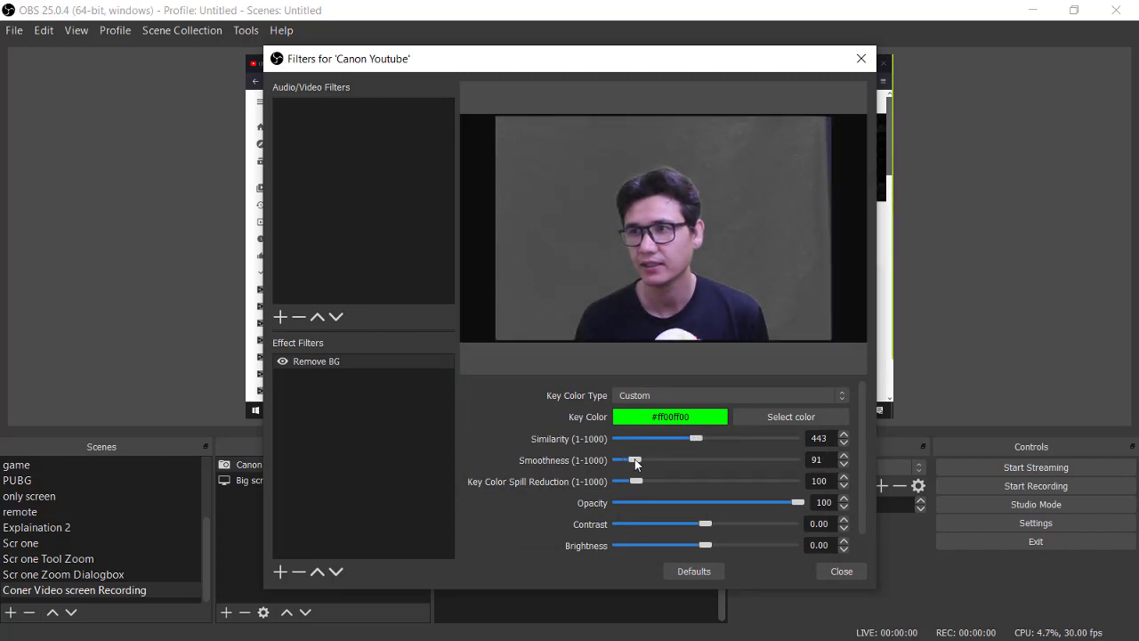
left_click_drag(698, 439, 699, 441)
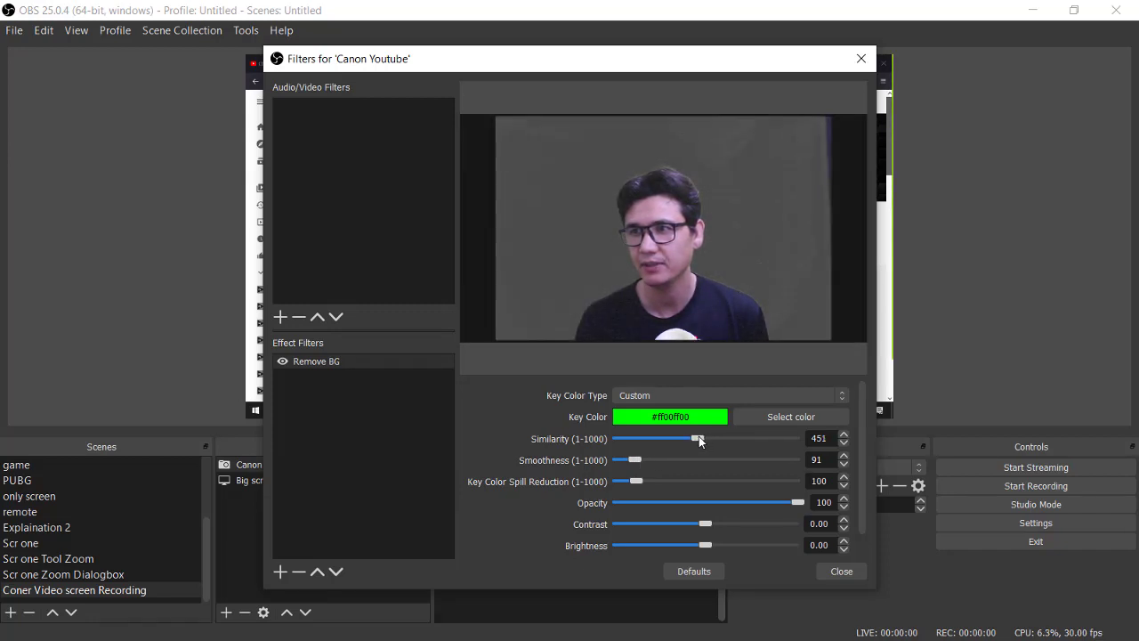
left_click(842, 571)
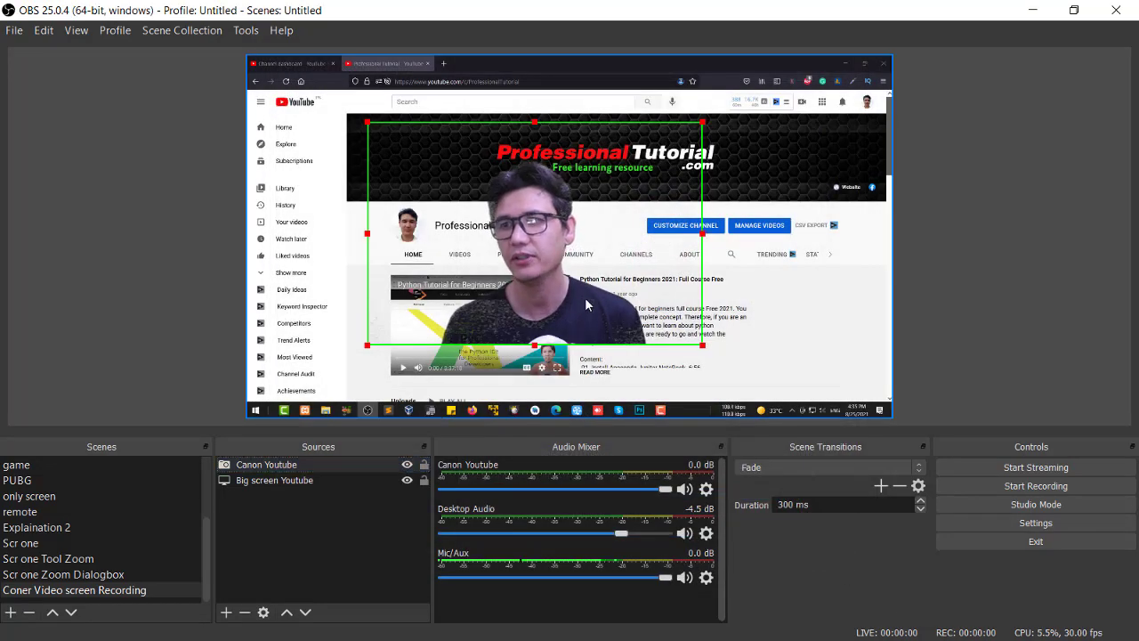
left_click_drag(757, 330, 783, 337)
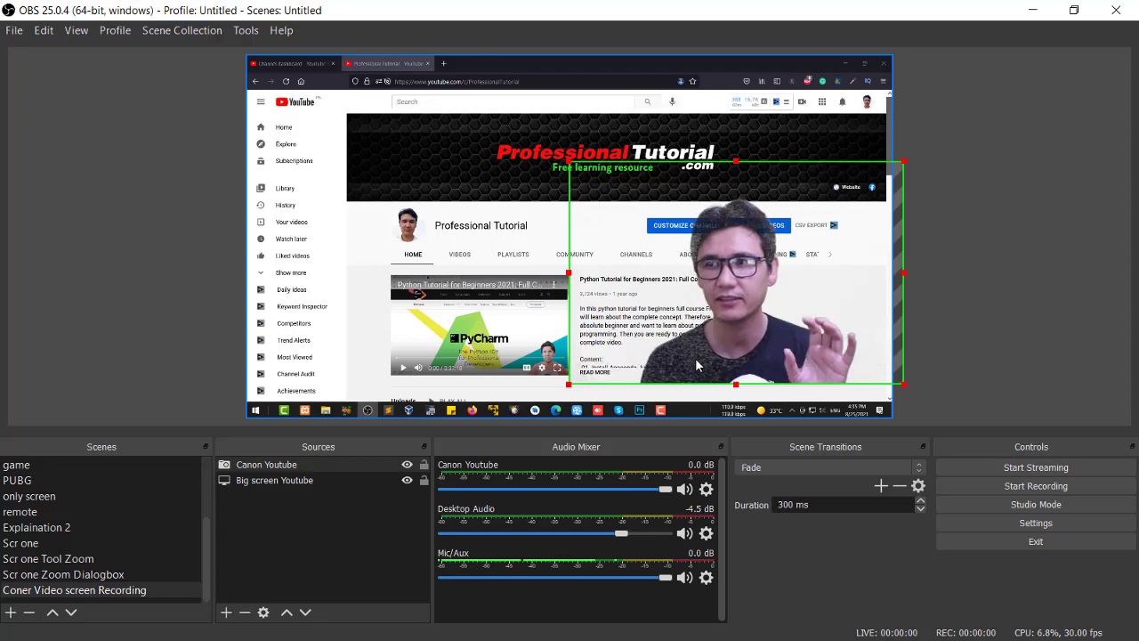
- Reopen the Canon Youtube filters and set Remove BG's Similarity to 427 and Contrast to -0.12
left_click(270, 482)
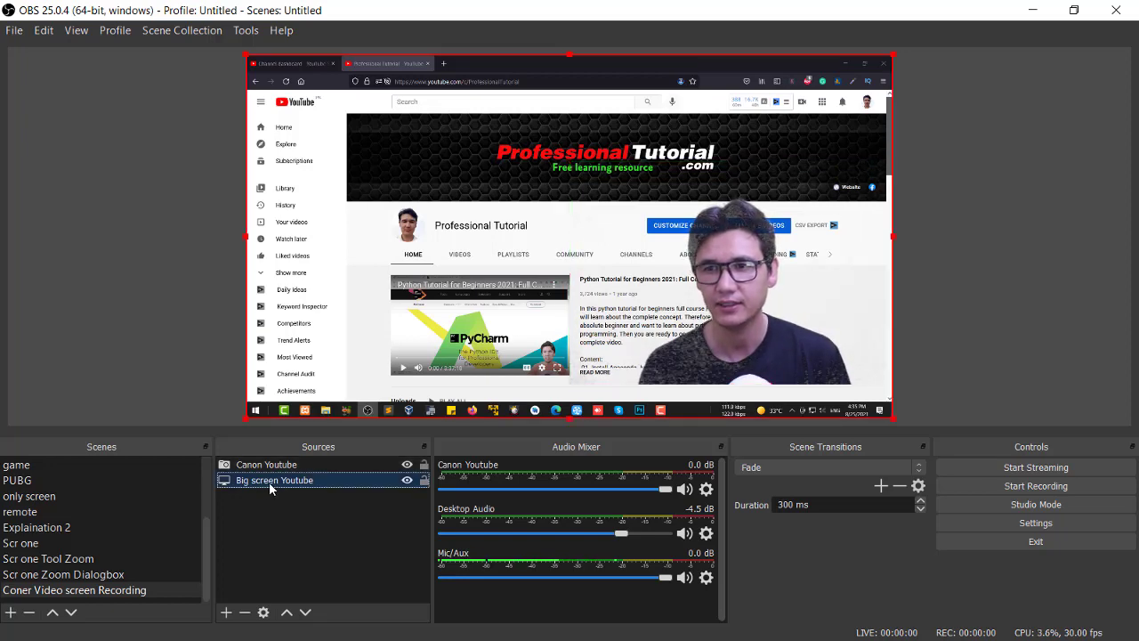
left_click(266, 465)
right_click(272, 464)
left_click(304, 440)
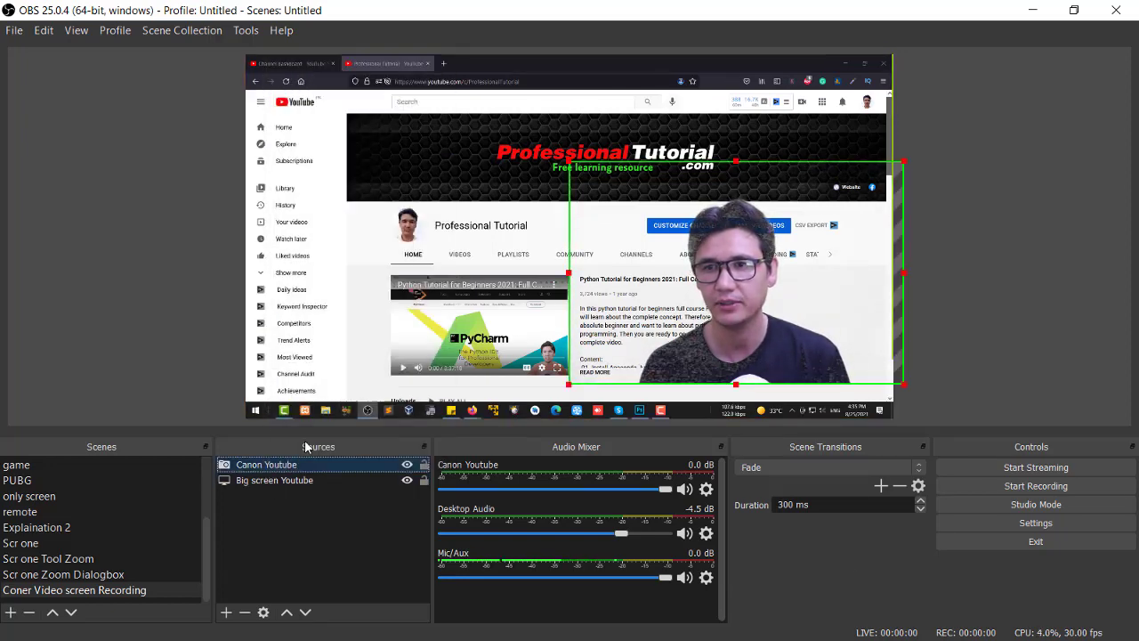
left_click_drag(673, 70, 425, 35)
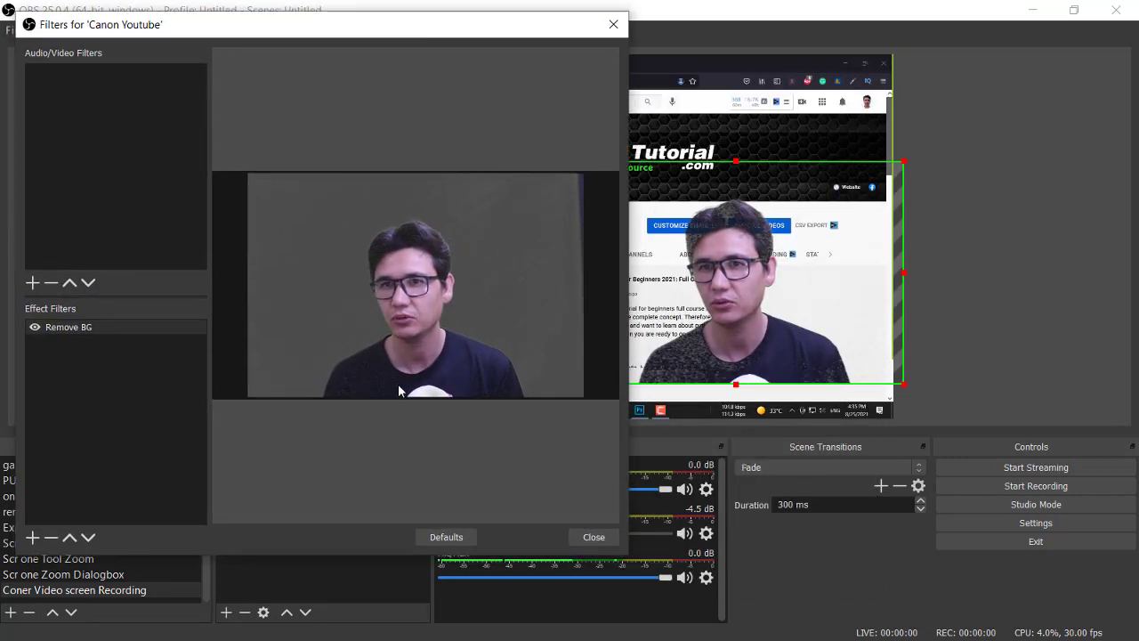
left_click(86, 328)
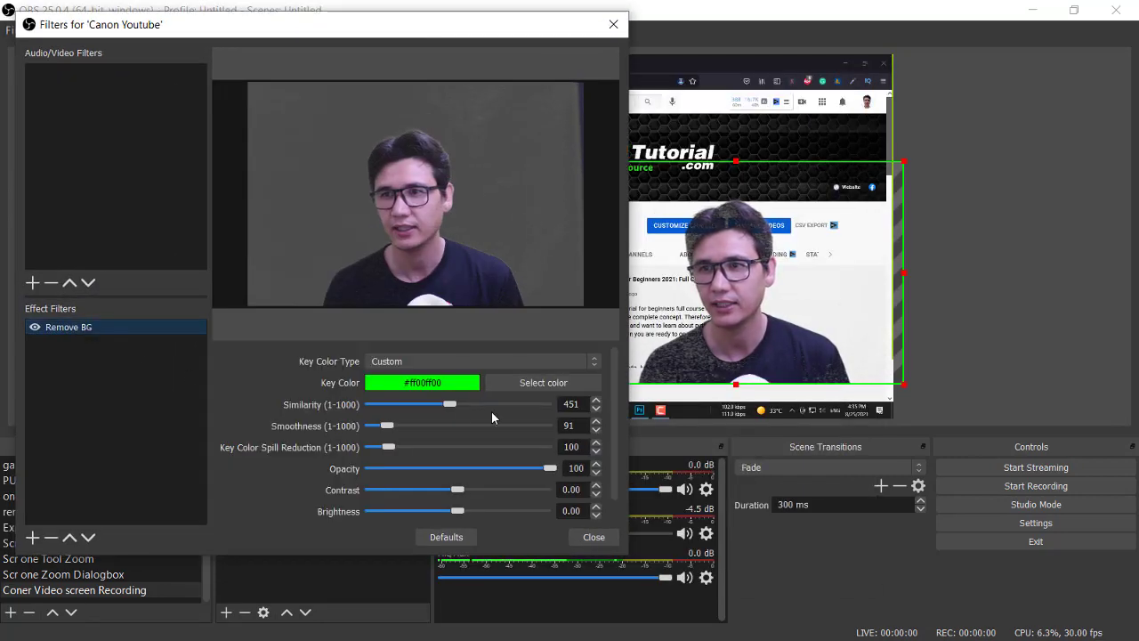
left_click_drag(451, 407, 446, 405)
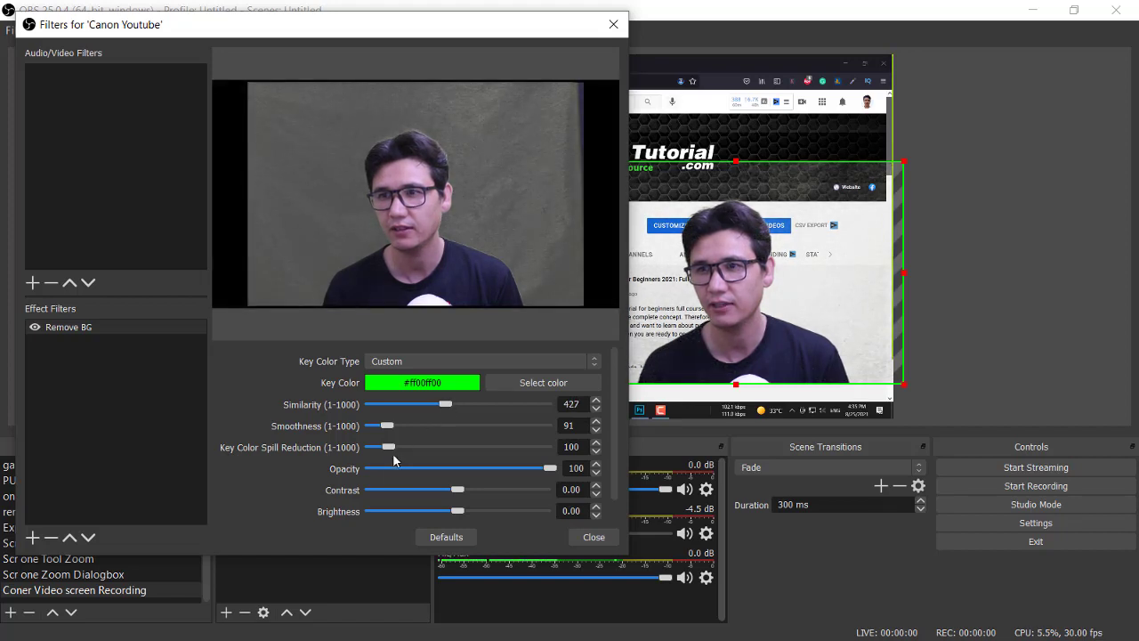
left_click_drag(462, 491, 447, 491)
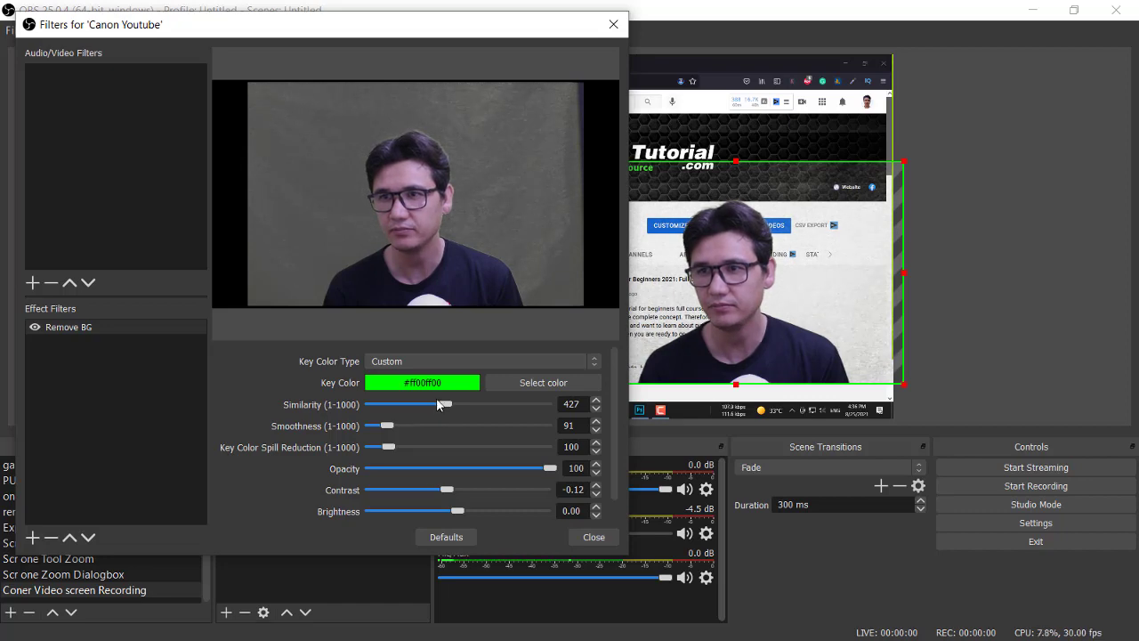
- Set Remove BG's key color type to Green, Similarity to 435 and Smoothness to 107, and close the filters
left_click(521, 382)
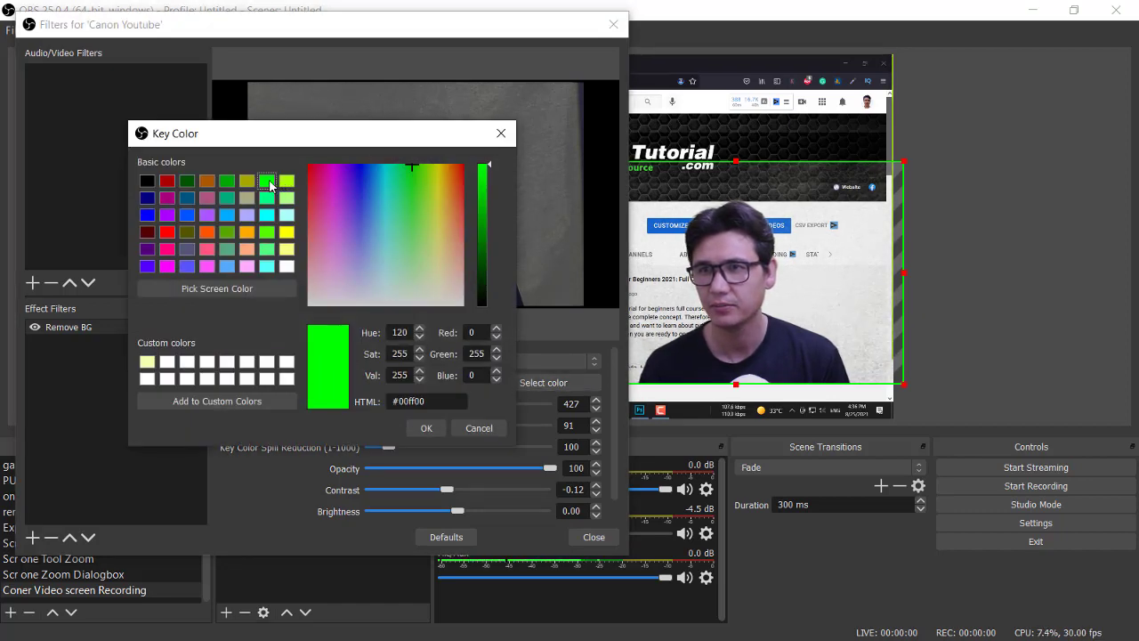
left_click(478, 428)
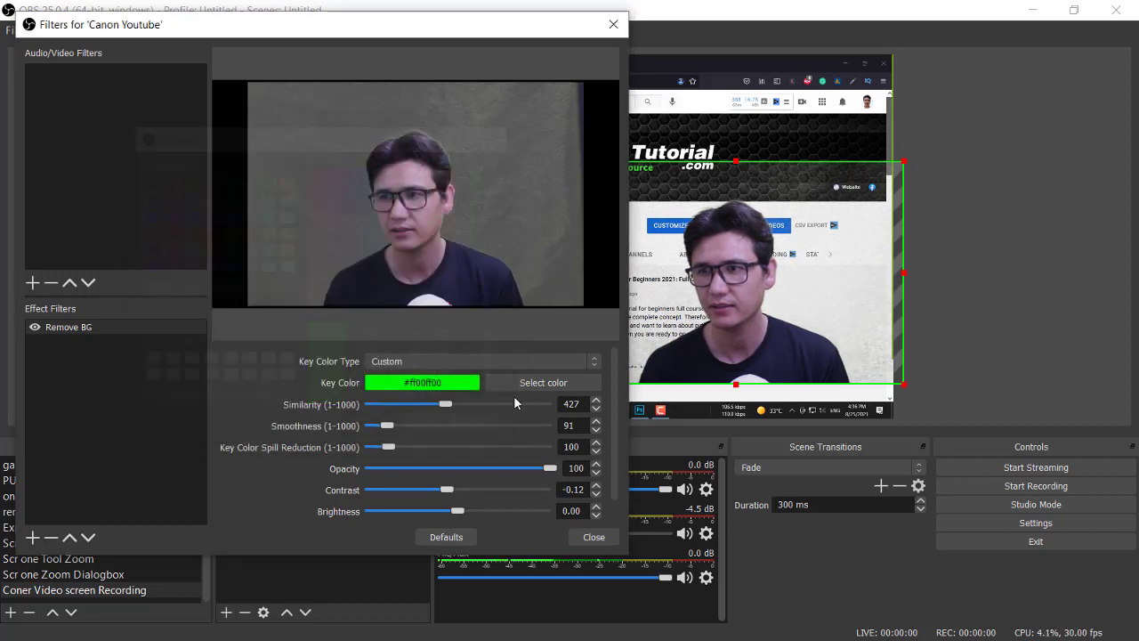
left_click(447, 377)
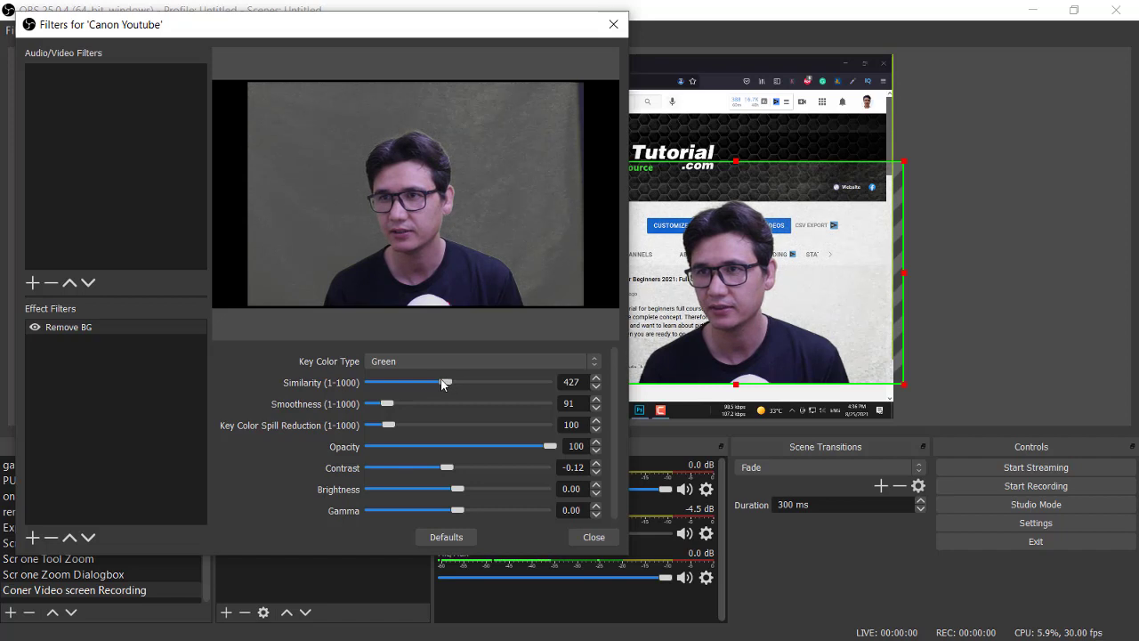
left_click_drag(451, 378, 450, 380)
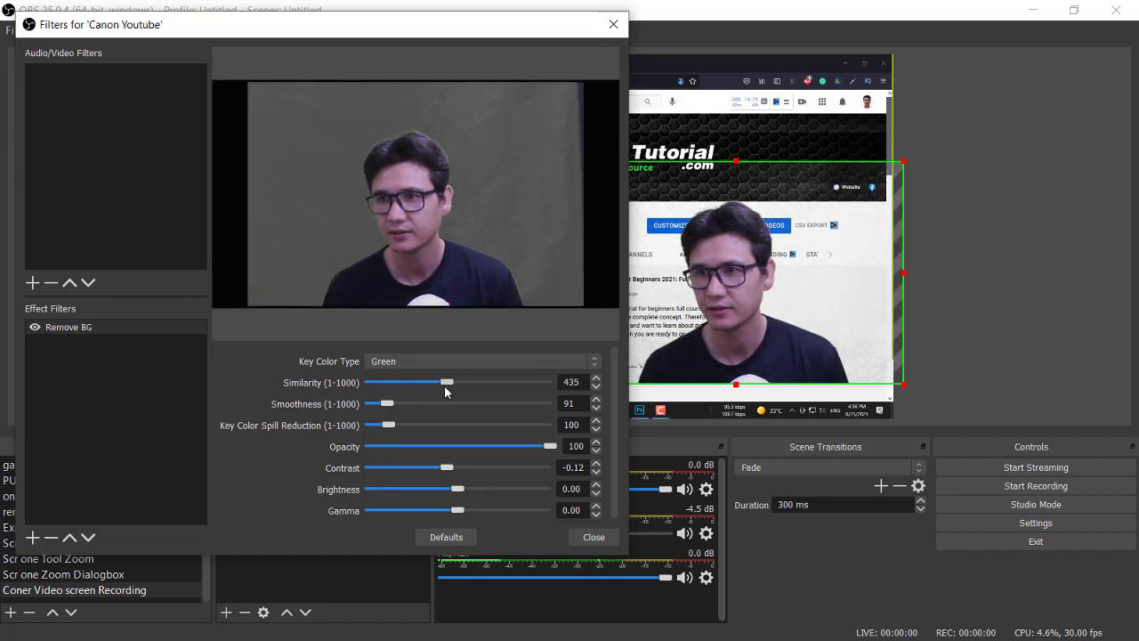
left_click_drag(388, 409, 392, 406)
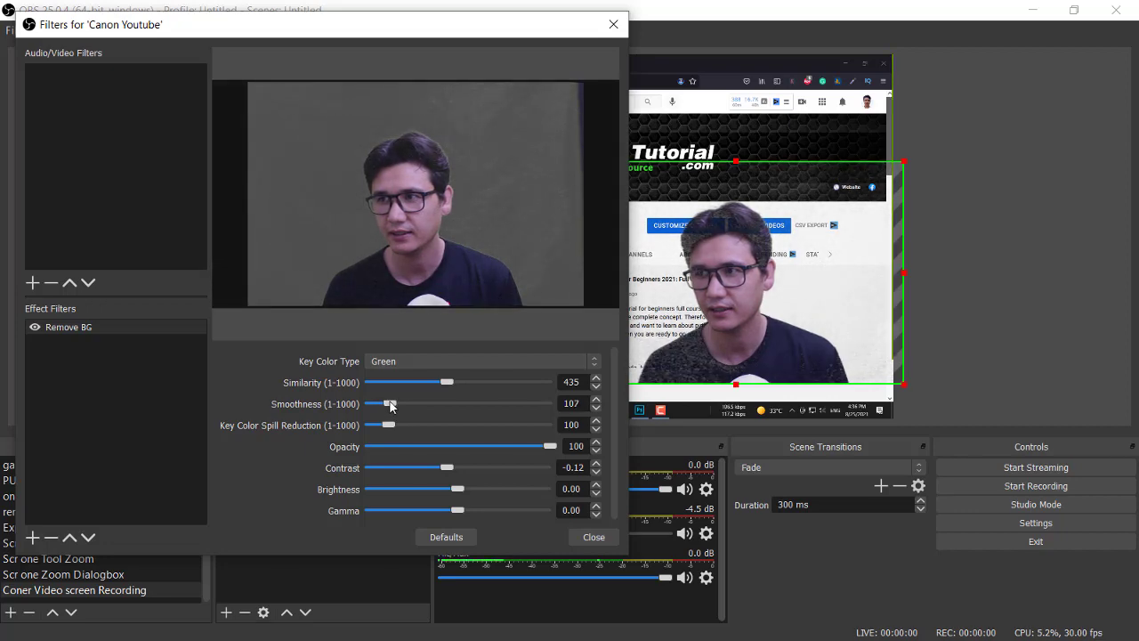
left_click(593, 536)
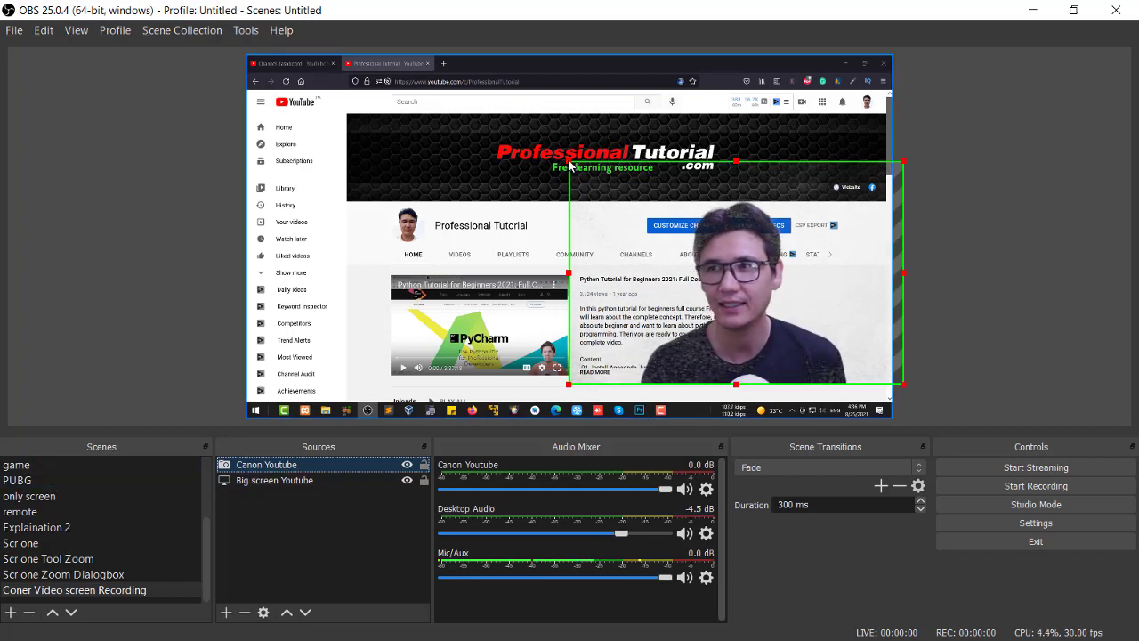
- Shrink the webcam image to about half its size and place it in the bottom-right corner of the screen capture
left_click_drag(570, 166, 761, 272)
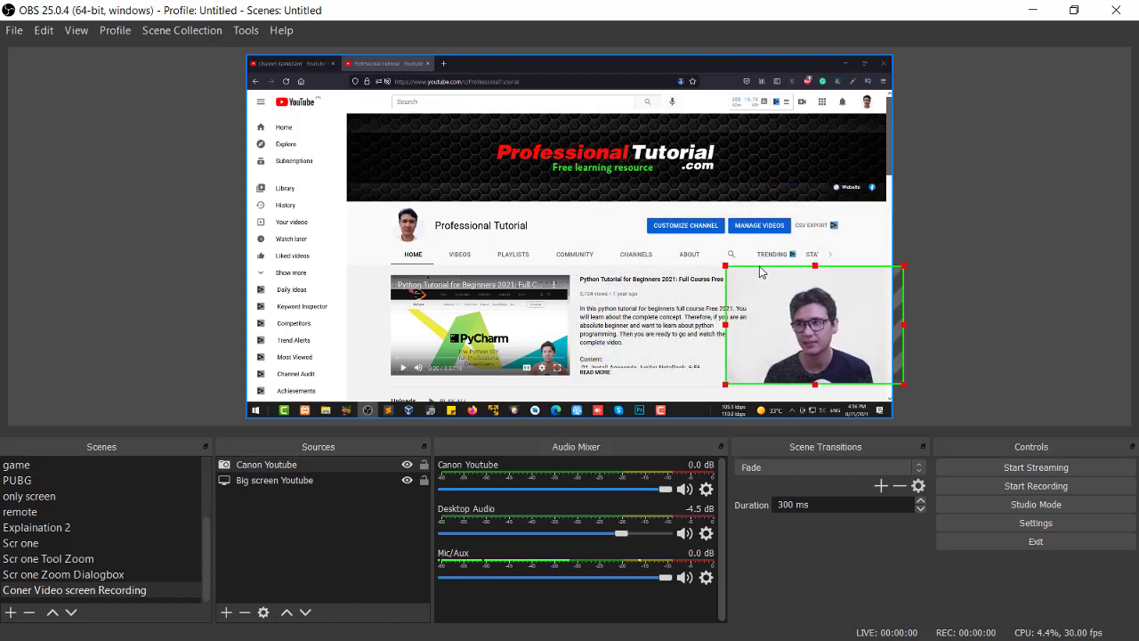
left_click_drag(814, 325, 834, 348)
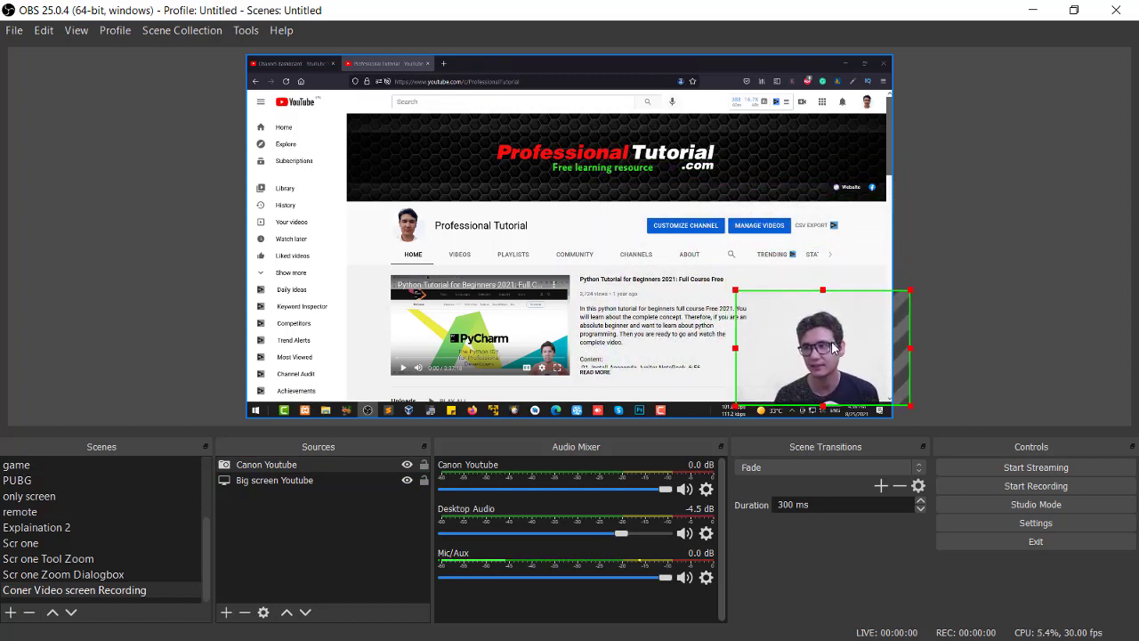
left_click(726, 371)
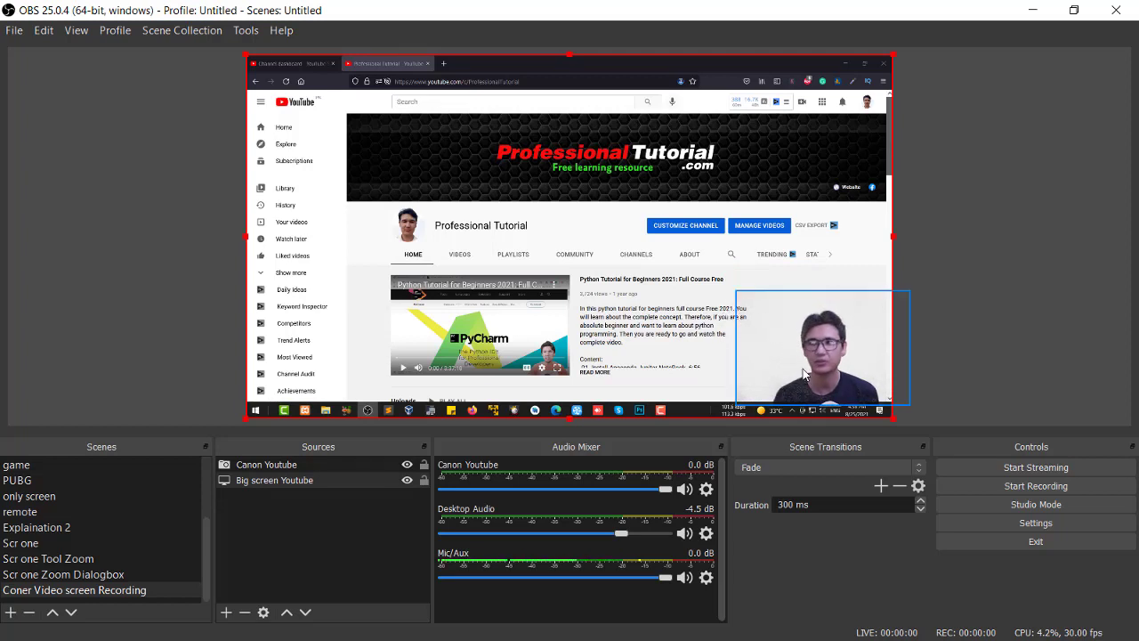
- Copy the EOS WebCam source from the Math scene for reuse in the Coner Video screen Recording scene
scroll(128, 536, "up", 2)
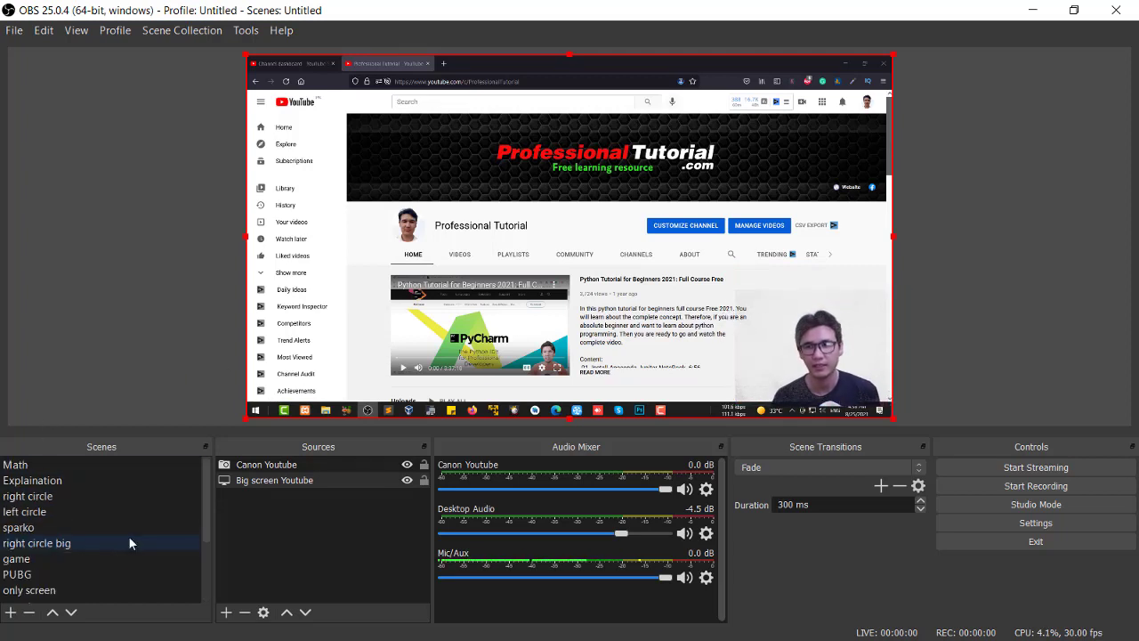
left_click(46, 465)
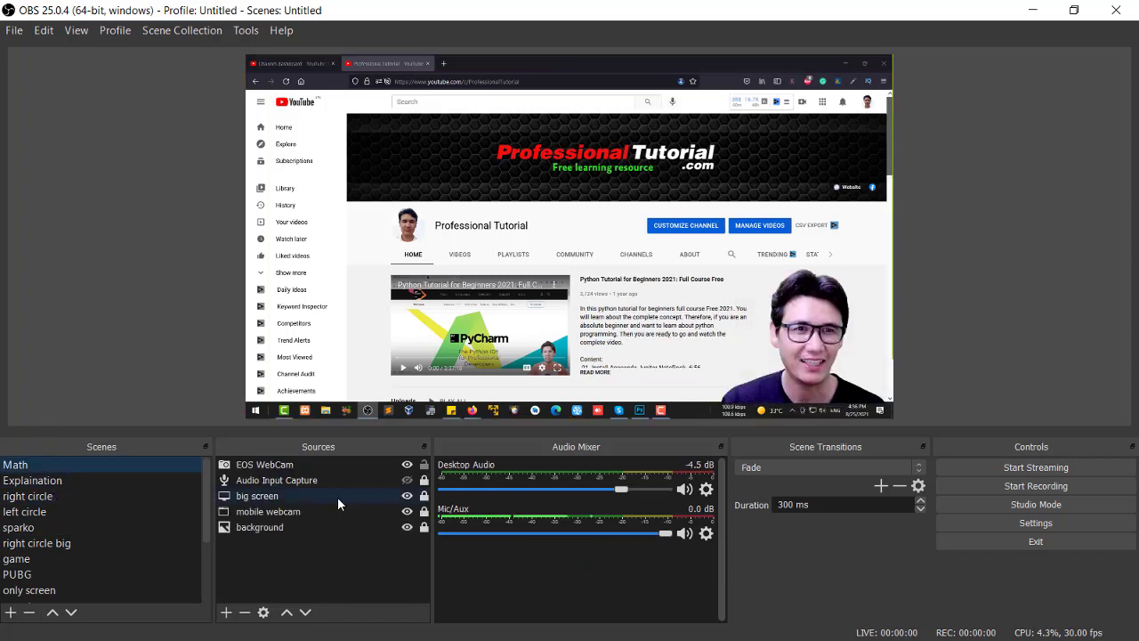
left_click(285, 466)
right_click(285, 465)
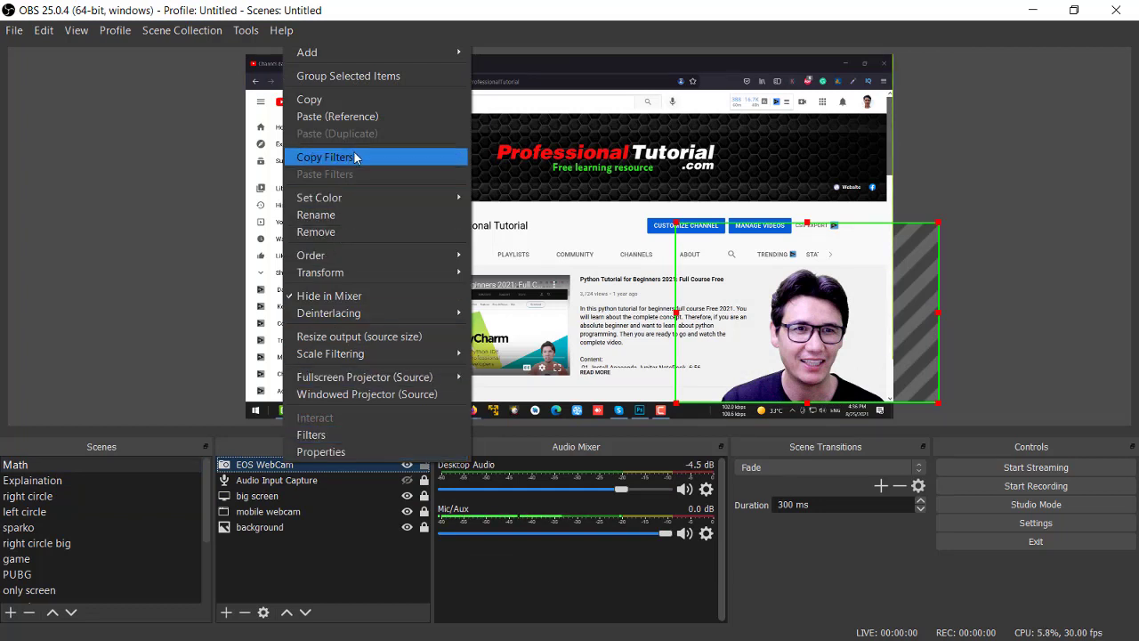
left_click(363, 100)
scroll(102, 578, "down", 2)
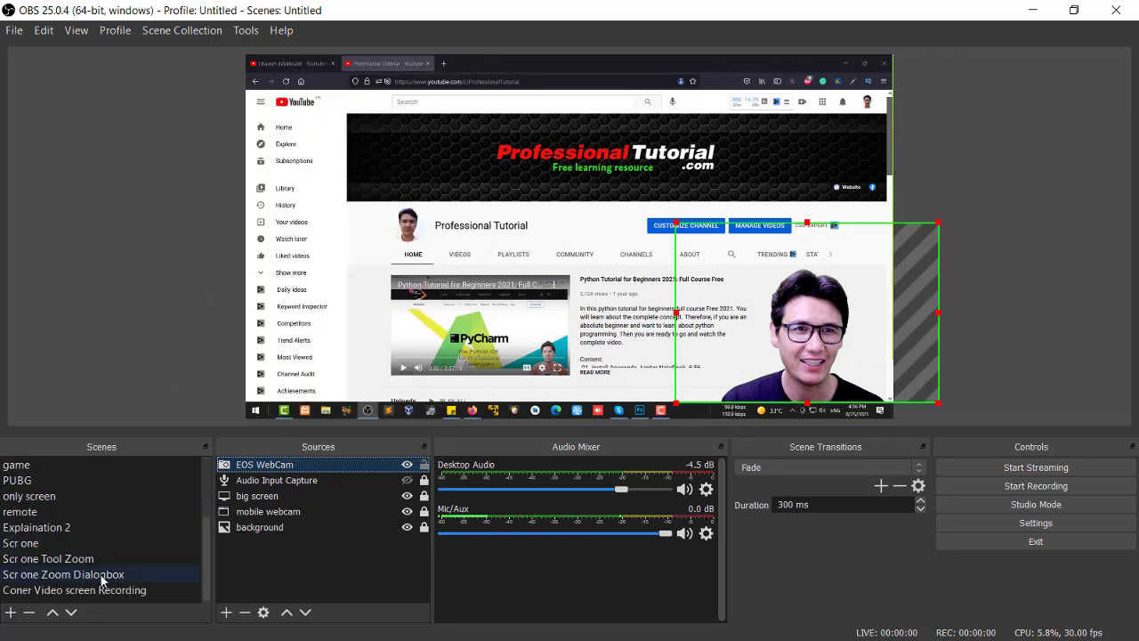
- Remove the Canon Youtube source from the Coner Video screen Recording scene
left_click(96, 589)
right_click(73, 591)
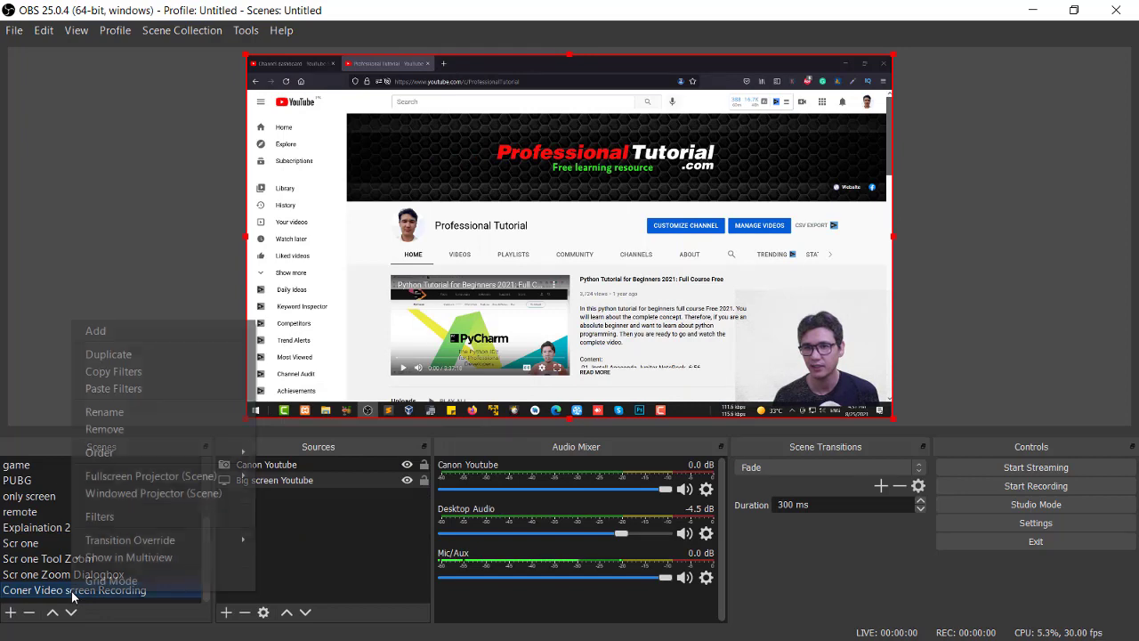
left_click(409, 541)
left_click(266, 465)
right_click(266, 465)
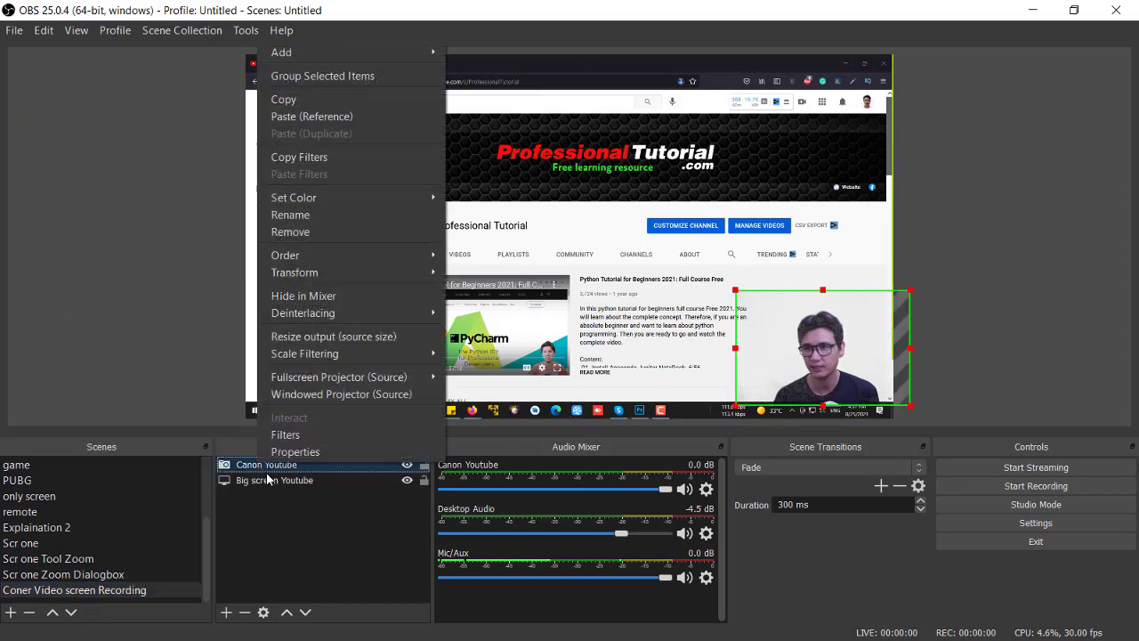
left_click(337, 231)
left_click(644, 351)
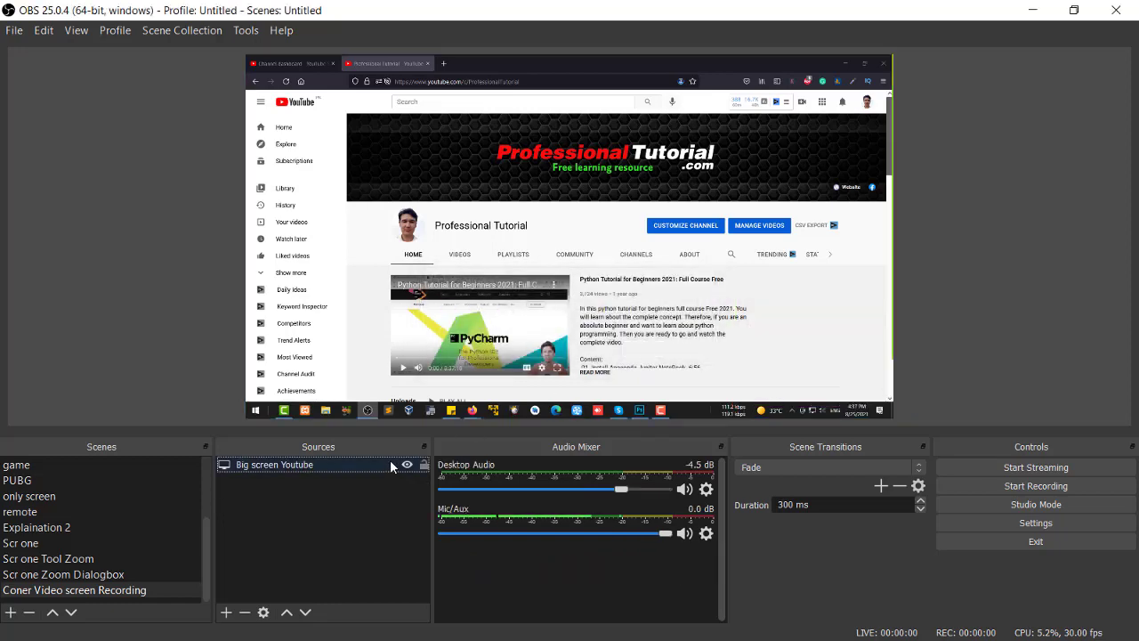
- Paste the copied EOS WebCam source into the Coner Video screen Recording scene as a reference
right_click(311, 489)
mouse_move(356, 505)
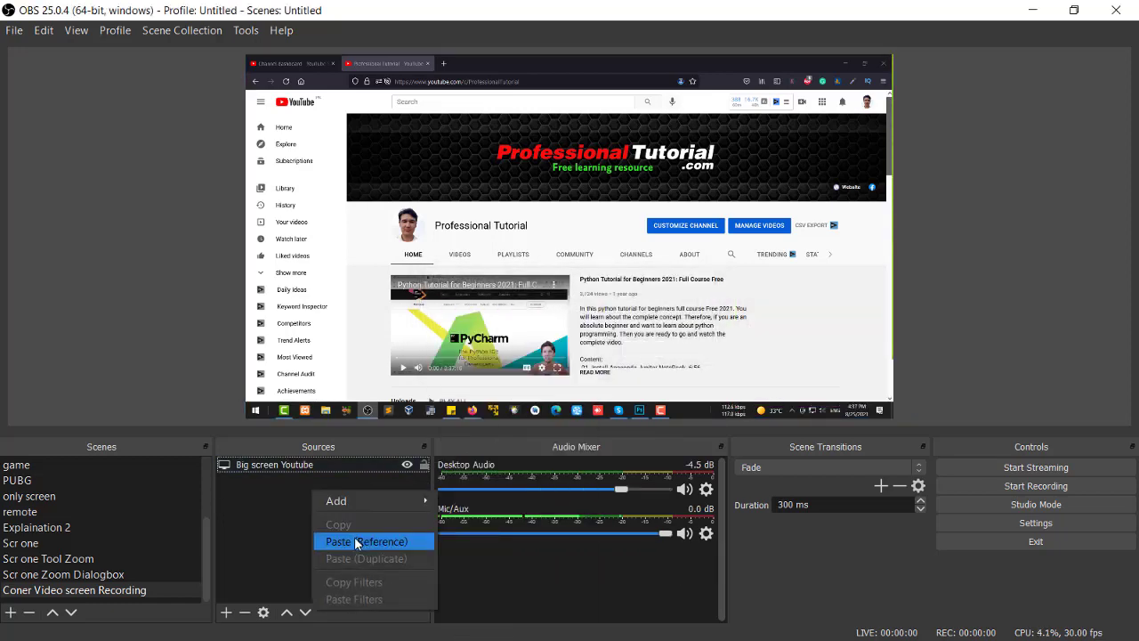
left_click(355, 537)
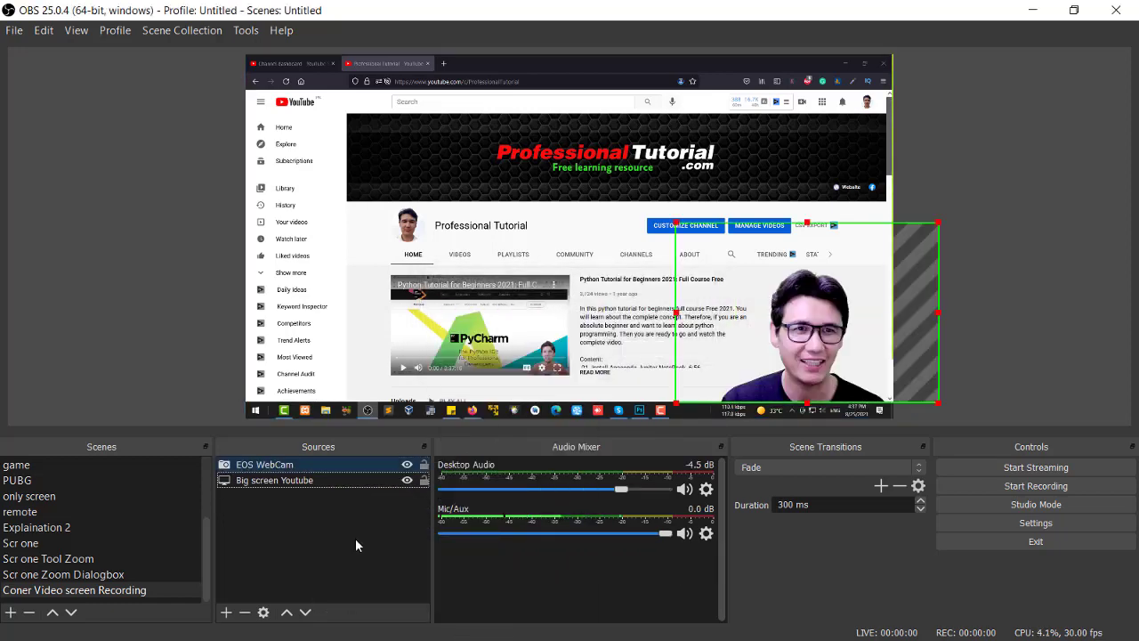
left_click(852, 365)
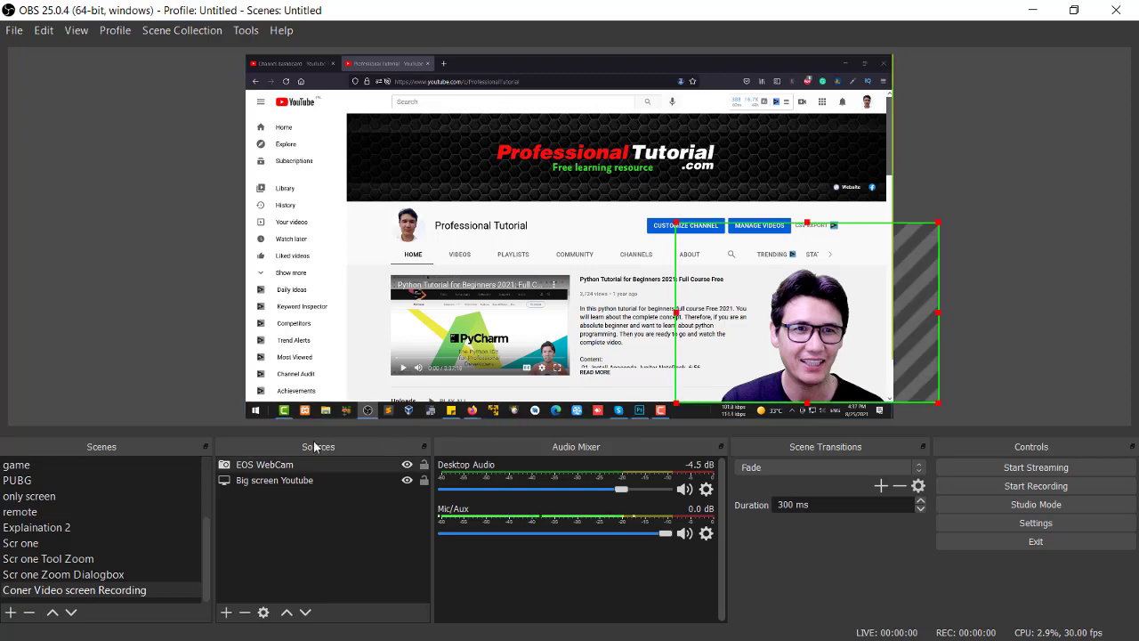
- Switch the EOS WebCam source's device to SparkoCam Video and back to EOS Webcam Utility, and accept the properties
double_click(281, 465)
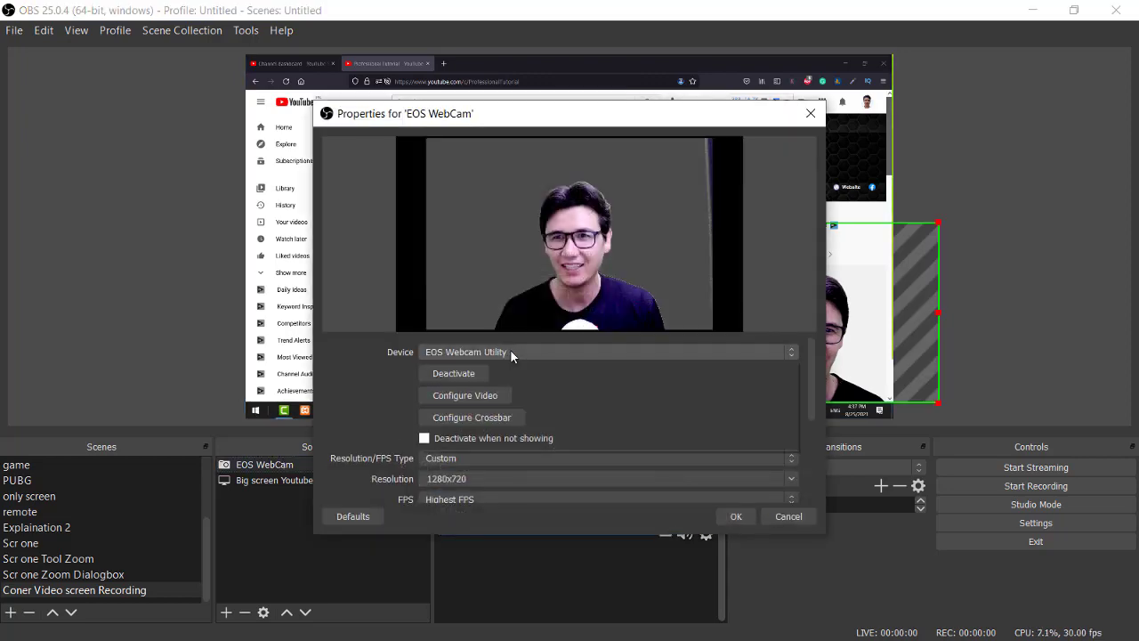
left_click(510, 349)
left_click(510, 365)
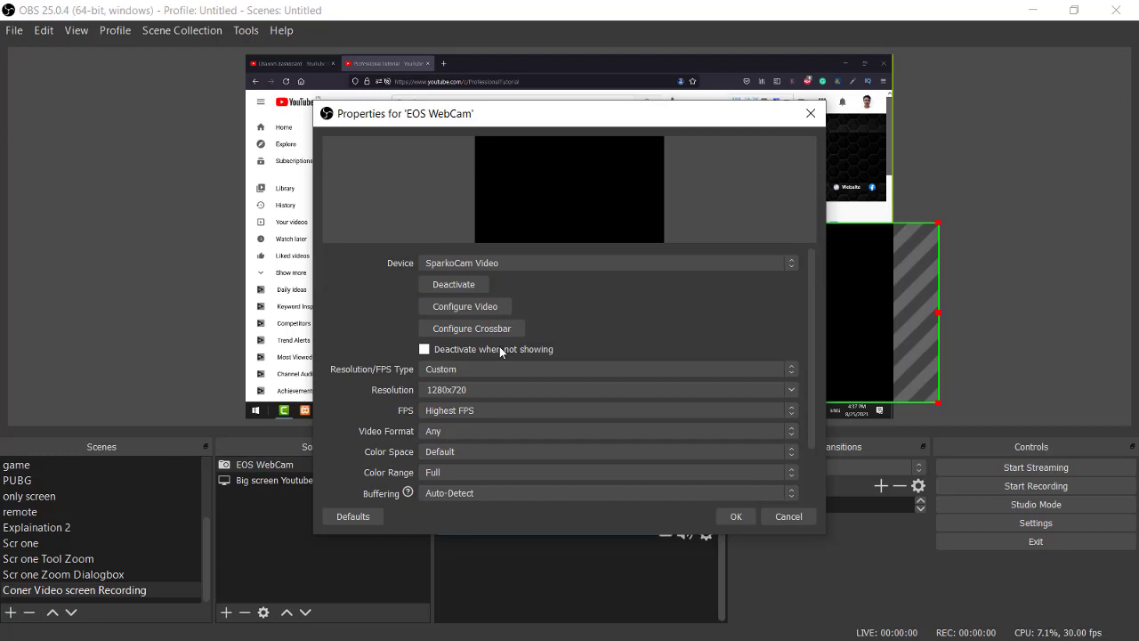
left_click(491, 260)
left_click(484, 287)
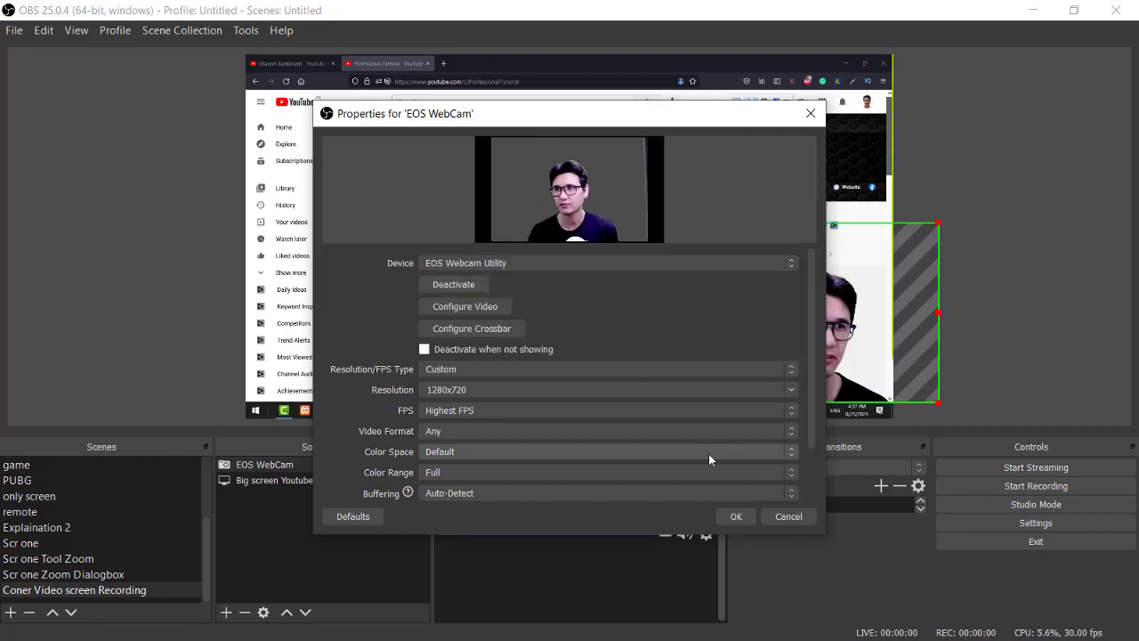
left_click(736, 516)
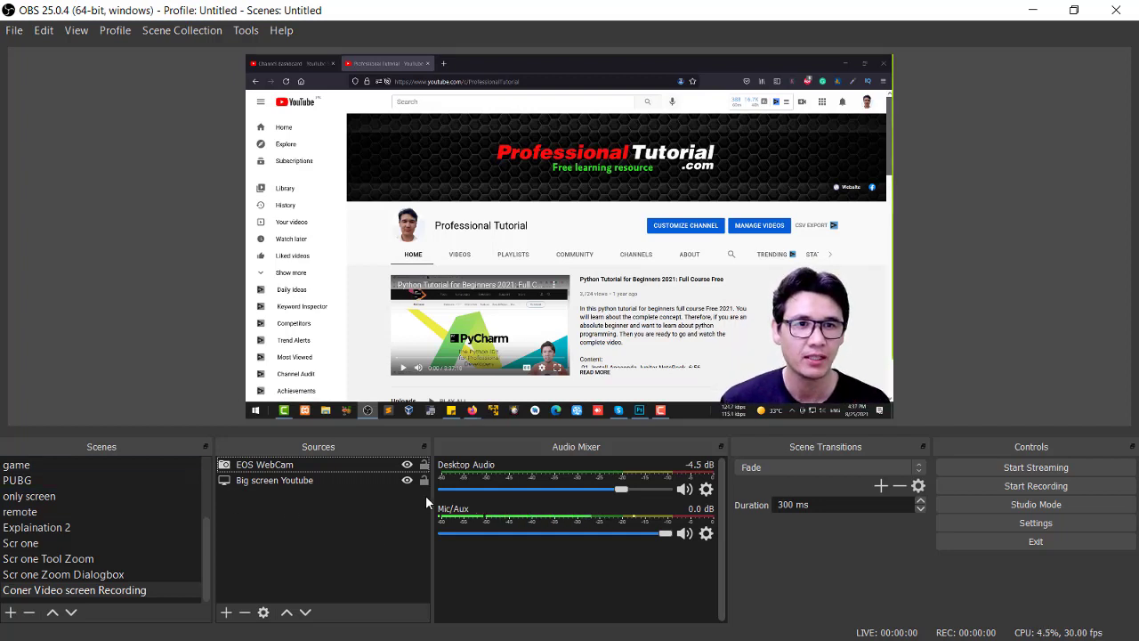
- Nudge the webcam image against the right edge of the screen capture and bring up Photoshop on the captured display
left_click(805, 323)
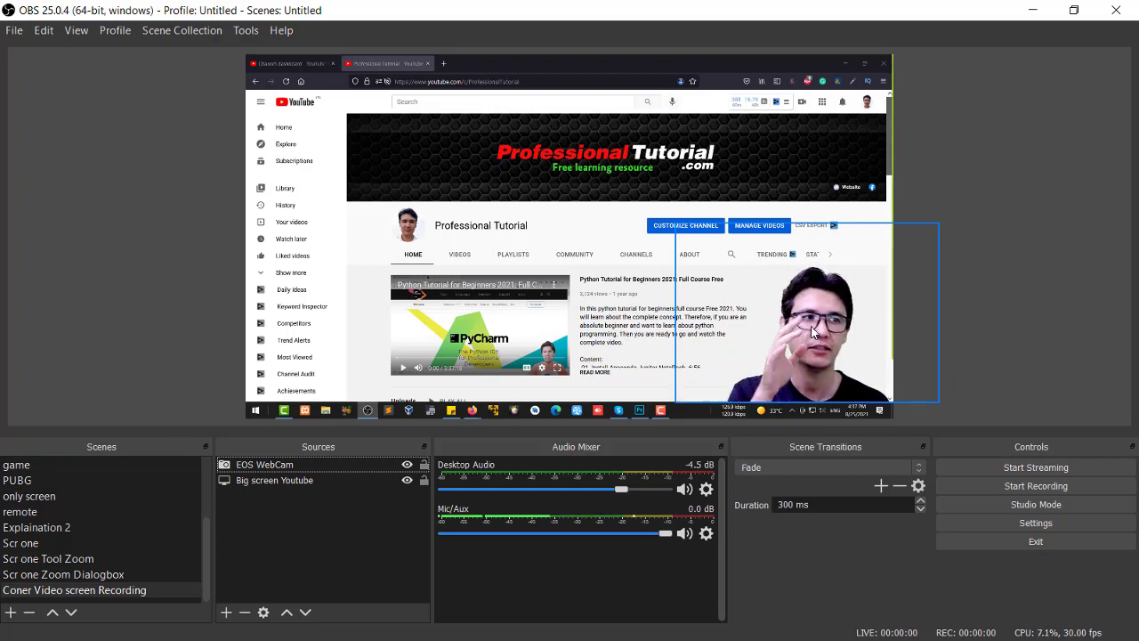
mouse_move(811, 332)
left_mouse_down()
mouse_move(335, 332)
mouse_move(479, 261)
mouse_move(783, 303)
mouse_move(798, 328)
mouse_move(812, 328)
mouse_move(449, 309)
mouse_move(330, 327)
mouse_move(800, 173)
mouse_move(812, 138)
mouse_move(805, 320)
mouse_move(819, 335)
left_mouse_up()
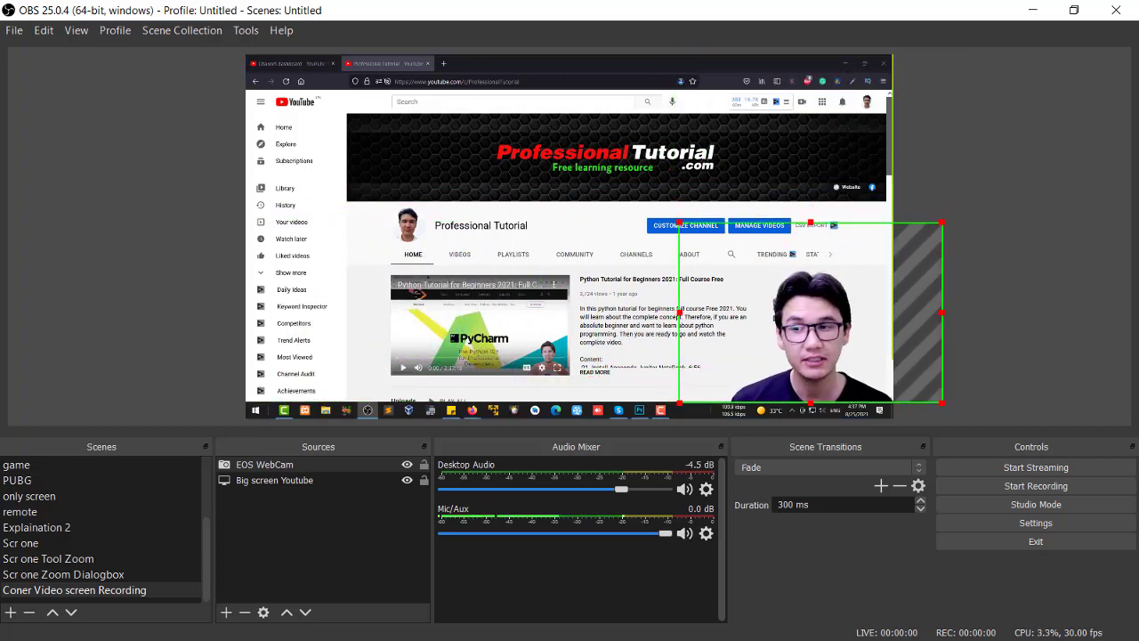
left_click(639, 410)
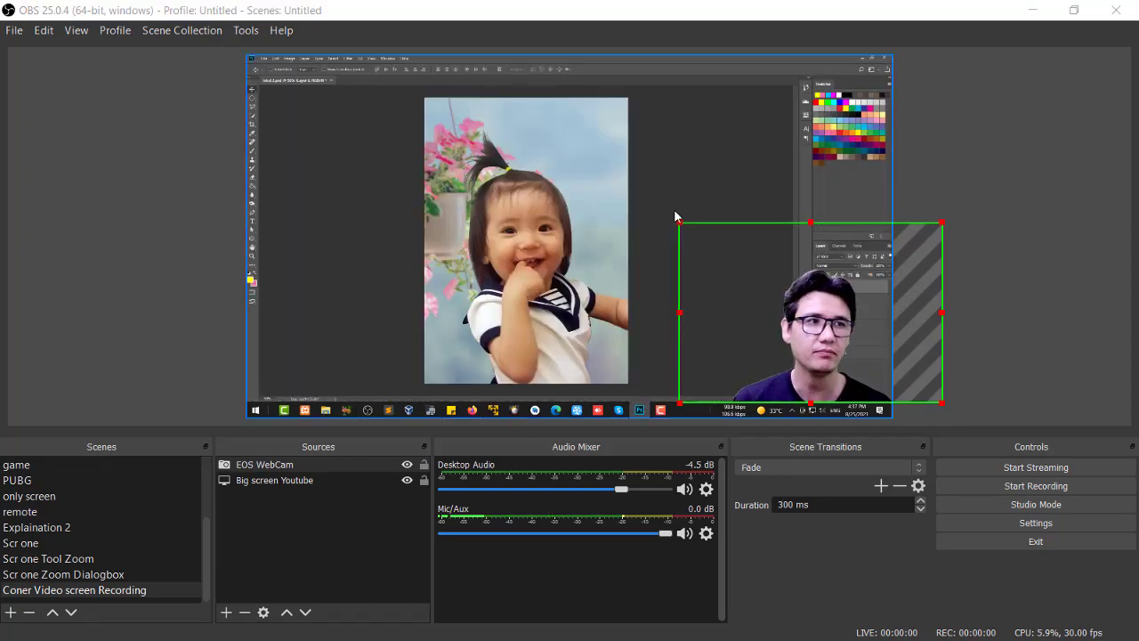
left_click(696, 194)
left_click(1033, 253)
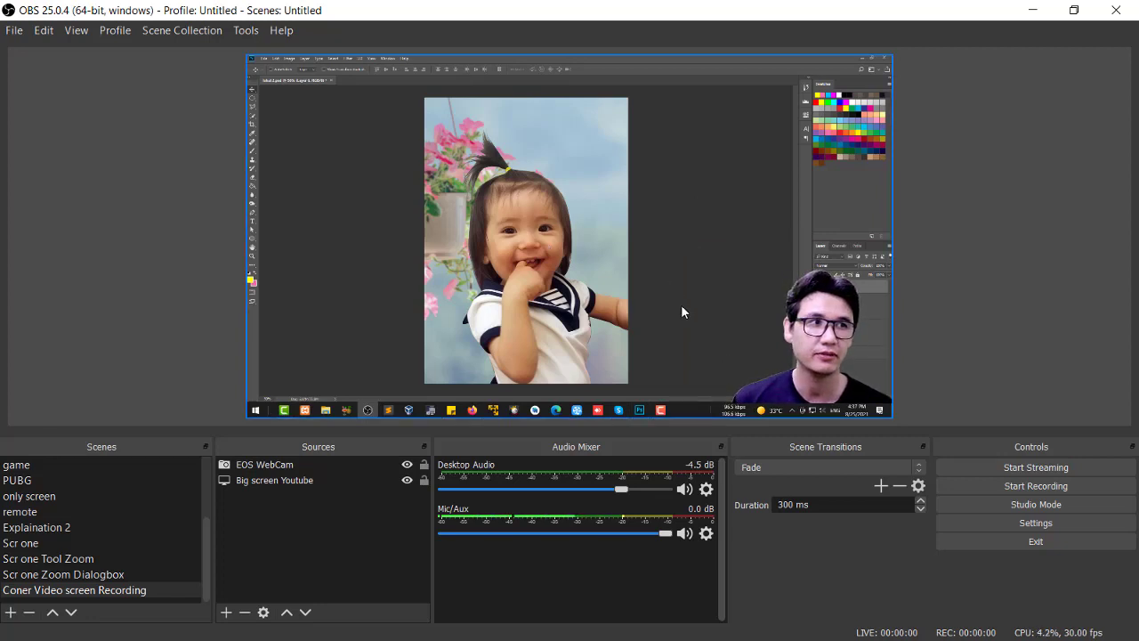
- Move the webcam image to the bottom-left corner of the capture and toggle a Photoshop layer's visibility off and on
left_click_drag(806, 375, 335, 370)
left_click(100, 287)
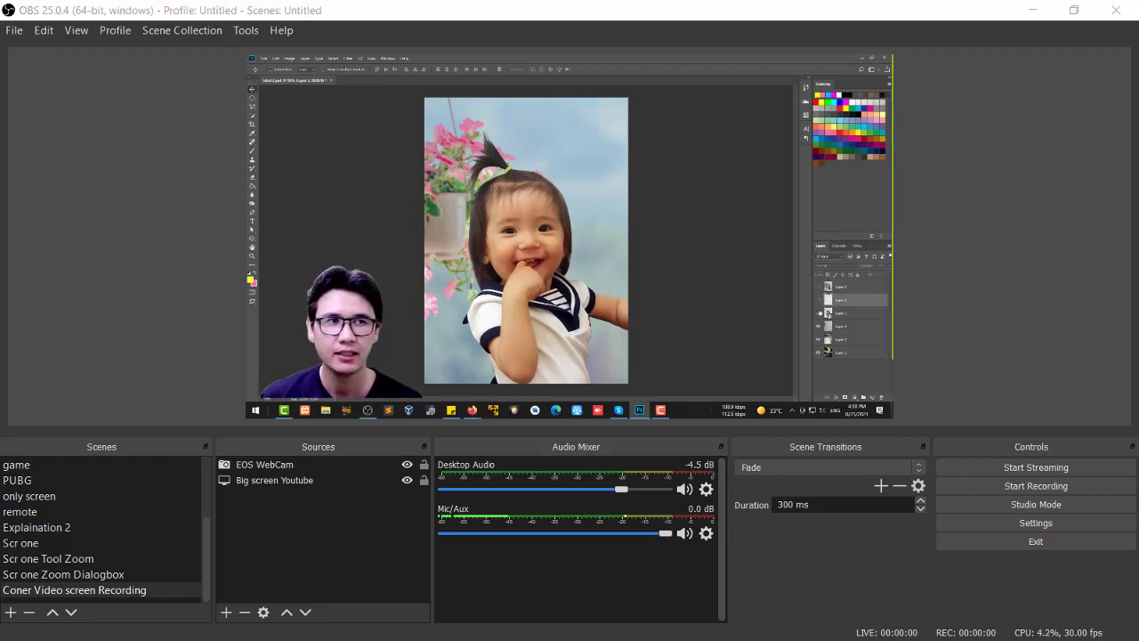
left_click(819, 313)
left_click(819, 313)
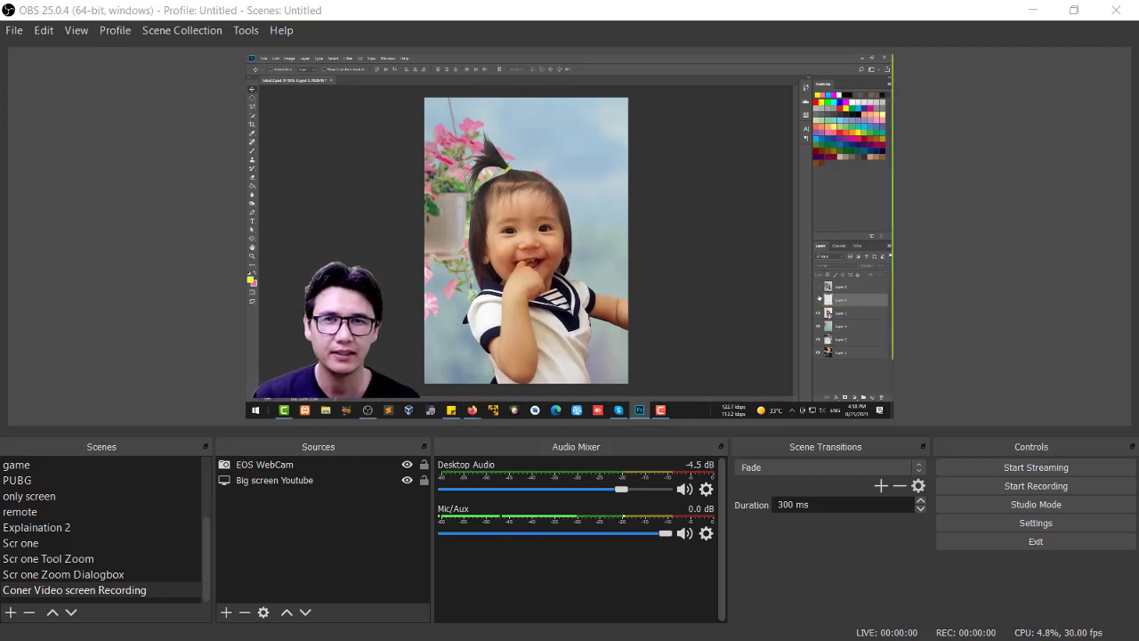
- Open the Explaination scene and toggle its interior background image off and on to compare the webcam cutout
scroll(146, 511, "up", 2)
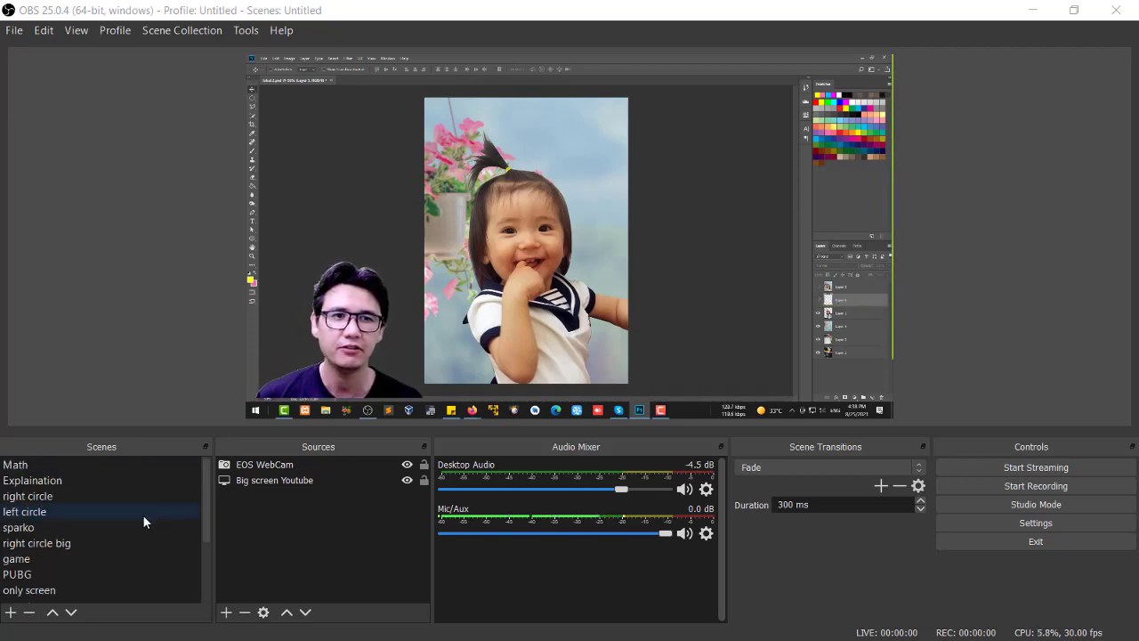
left_click(113, 479)
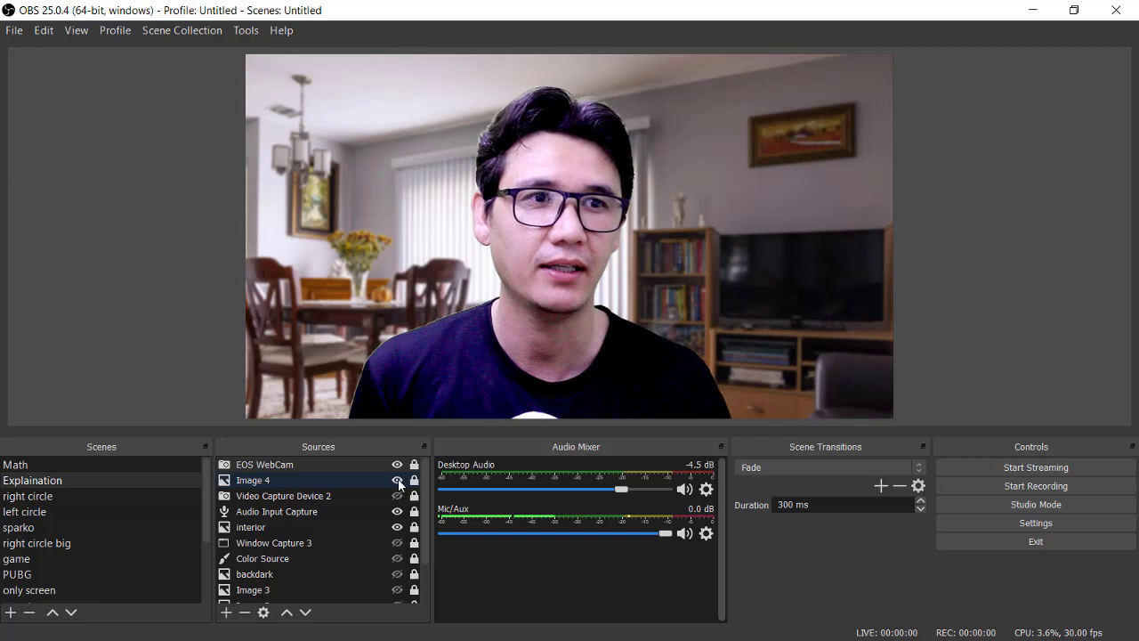
left_click(398, 510)
scroll(398, 508, "down", 1)
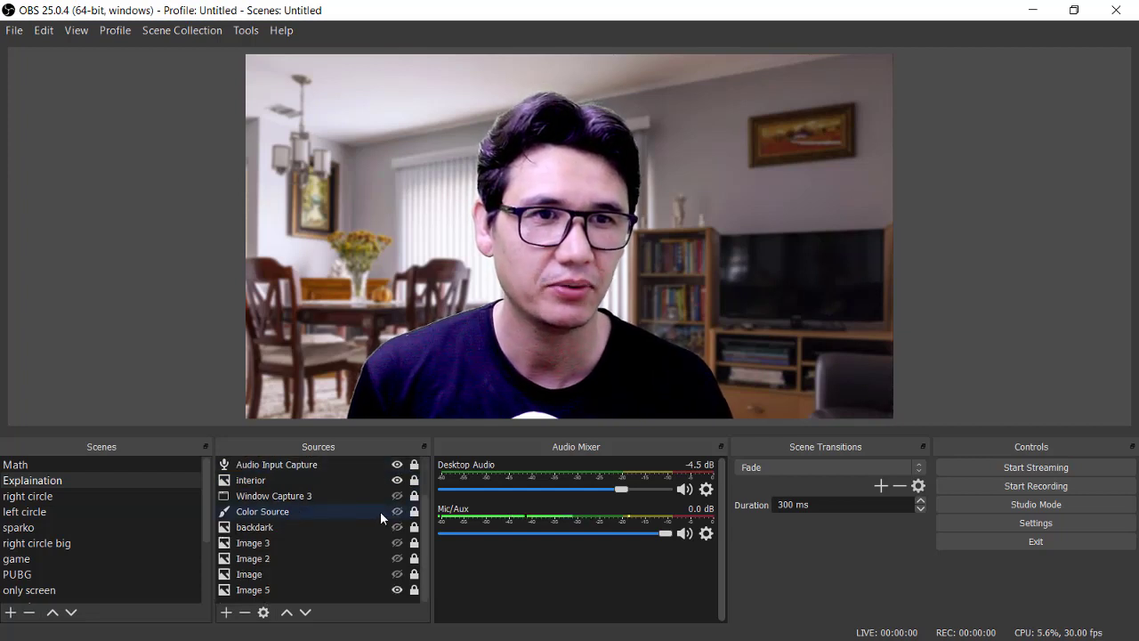
left_click(399, 480)
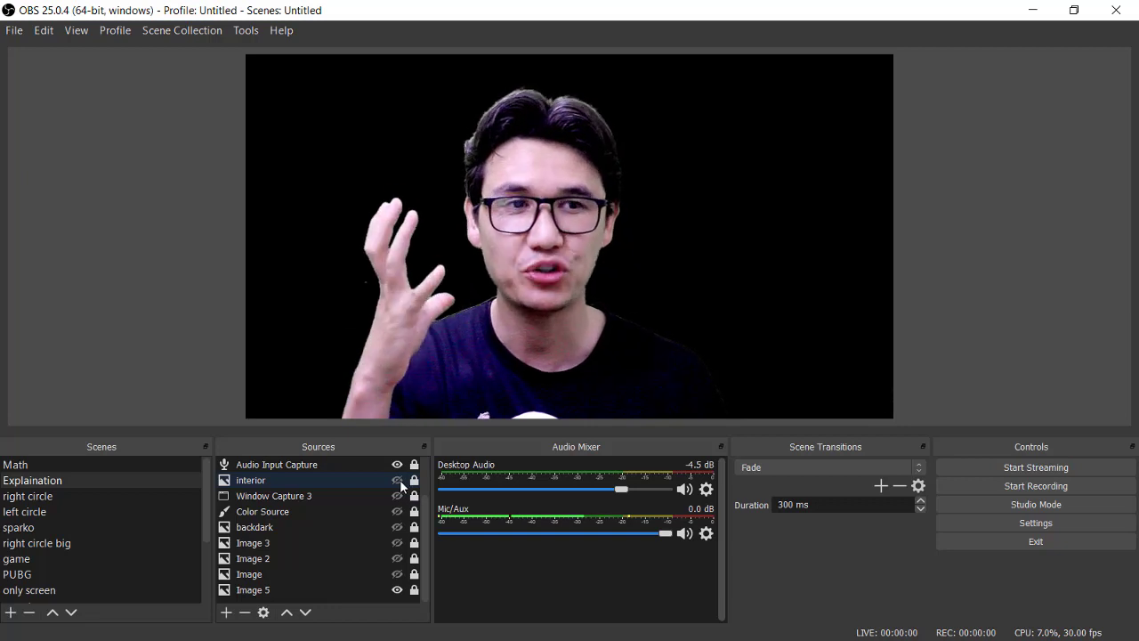
left_click(398, 481)
left_click(399, 480)
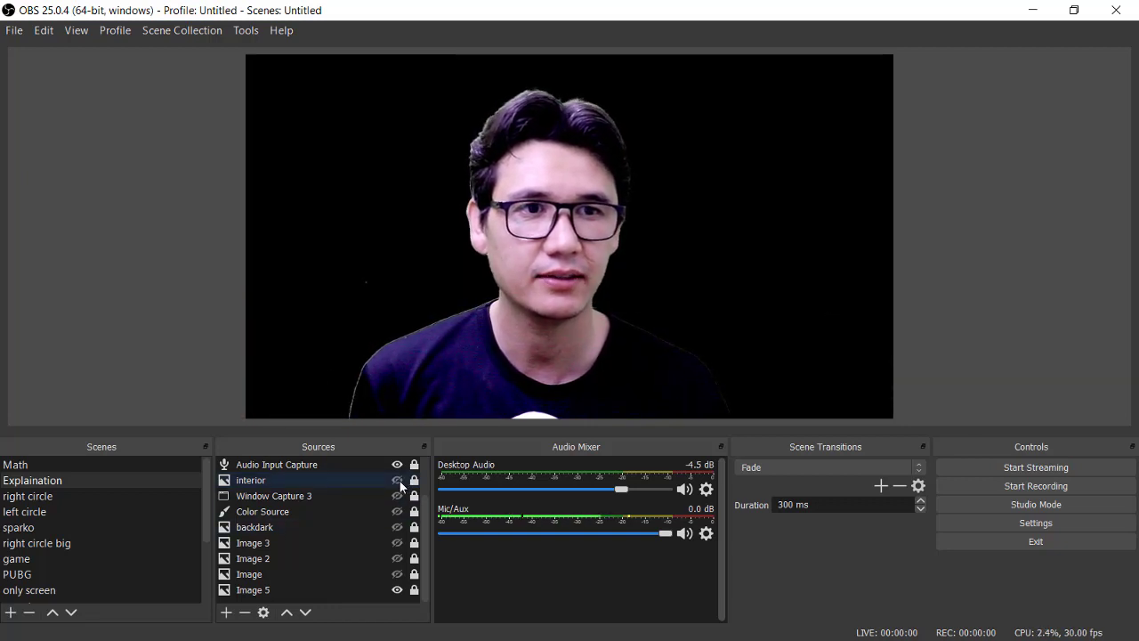
left_click(399, 481)
scroll(392, 508, "up", 1)
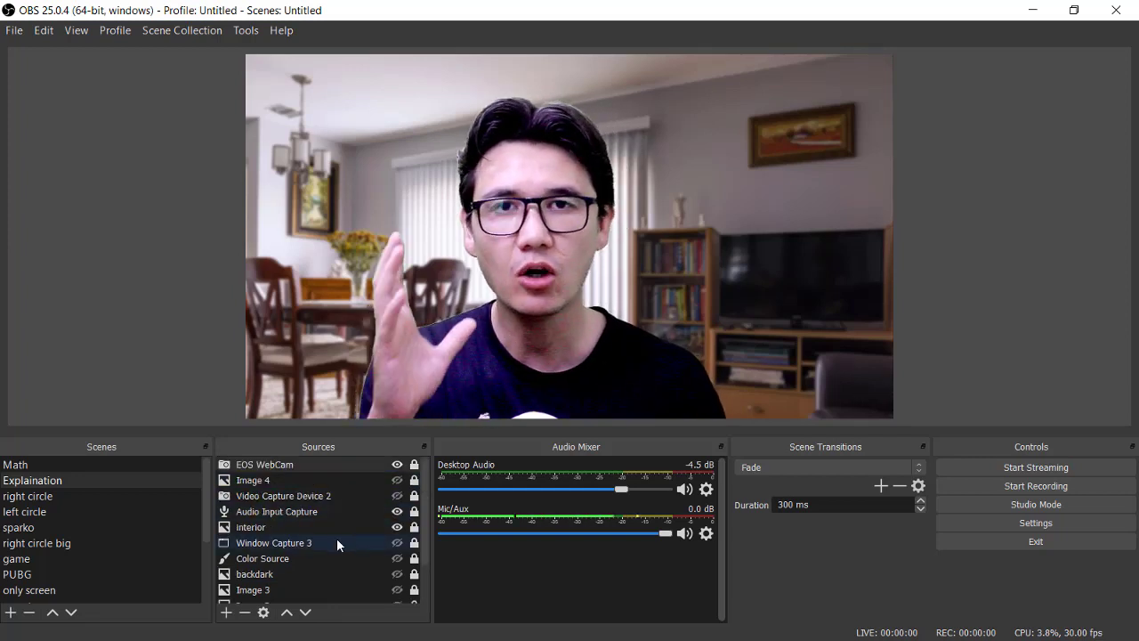
- Switch to the Coner Video screen Recording scene and return to the Explaination scene to compare both layouts
scroll(90, 572, "down", 3)
left_click(96, 594)
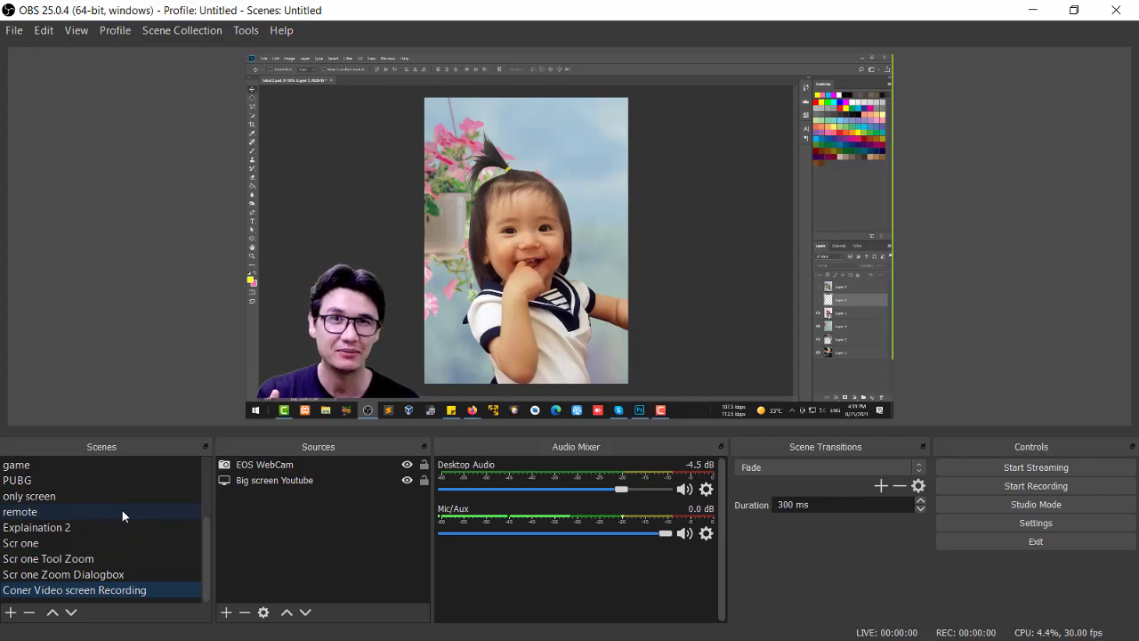
scroll(92, 524, "up", 2)
left_click(69, 480)
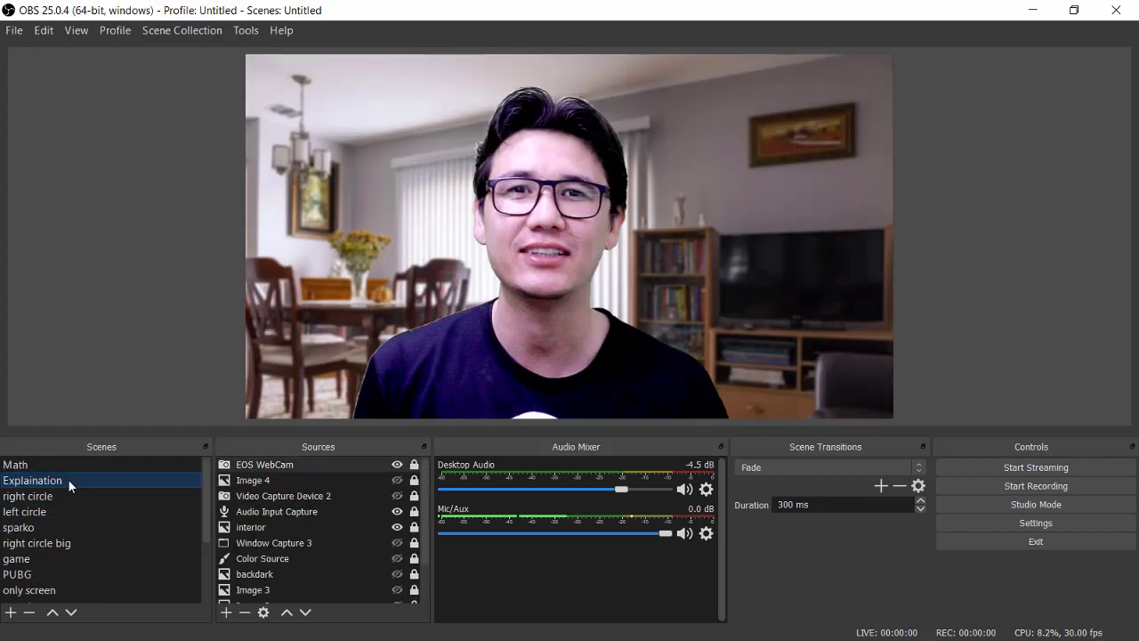